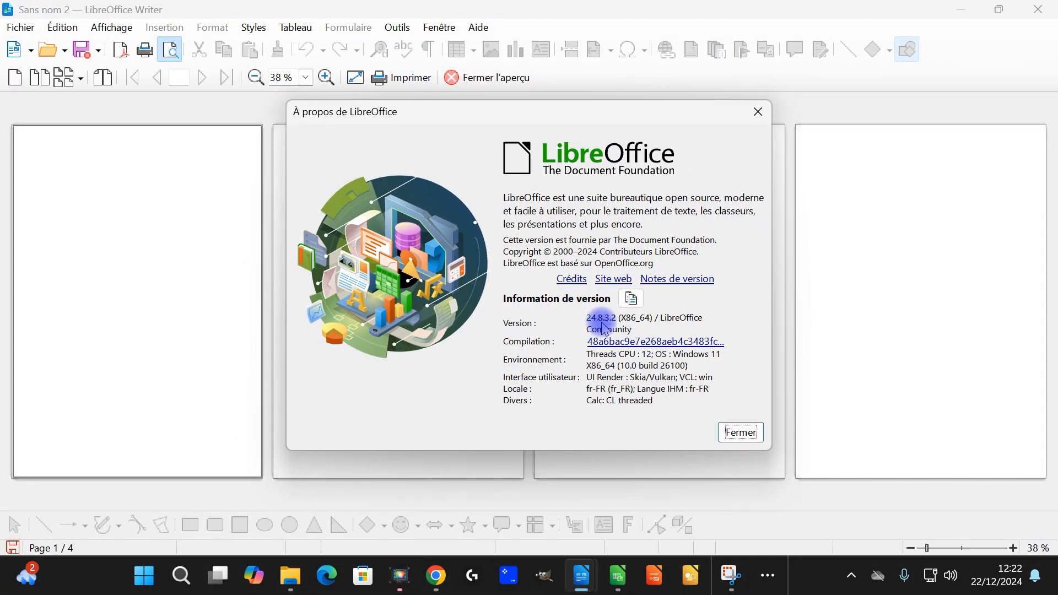
# Close the version information dialog and leave the print preview to return to the editable document
pyautogui.click(741, 432)
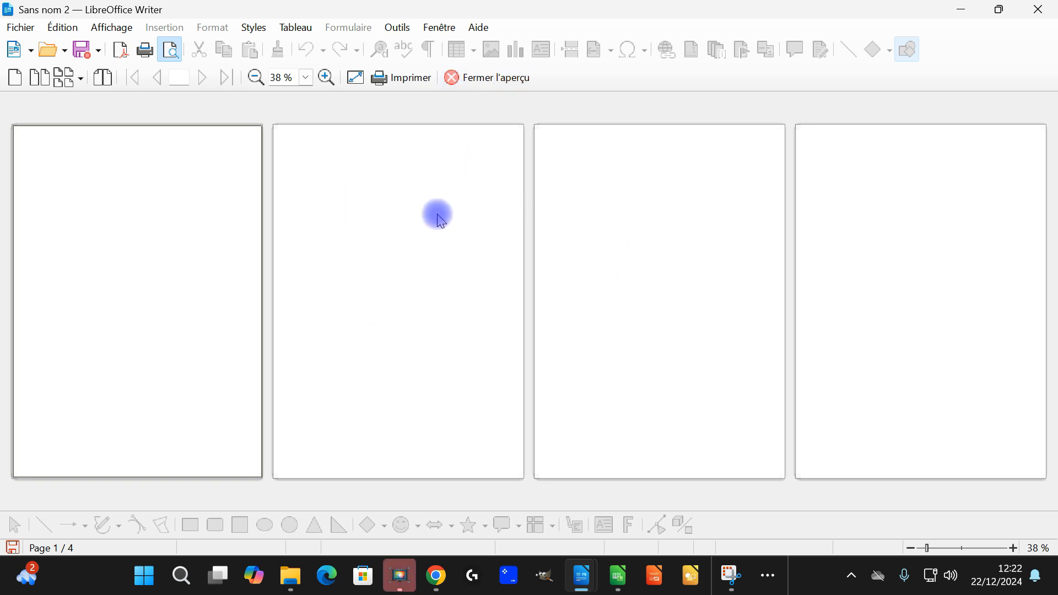
pyautogui.click(481, 77)
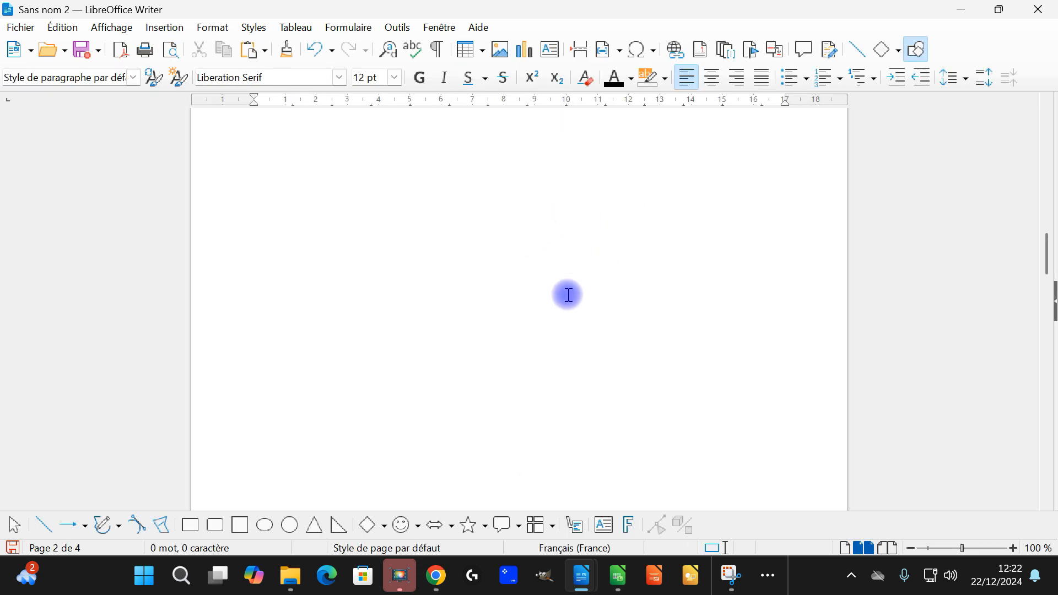
pyautogui.scroll(5, 385, 213)
pyautogui.scroll(-5, 437, 260)
# Insert the John Lennon "IMAGINE TOUS LES GENS VIVANT EN PAIX" picture on the blank second page
pyautogui.click(413, 340)
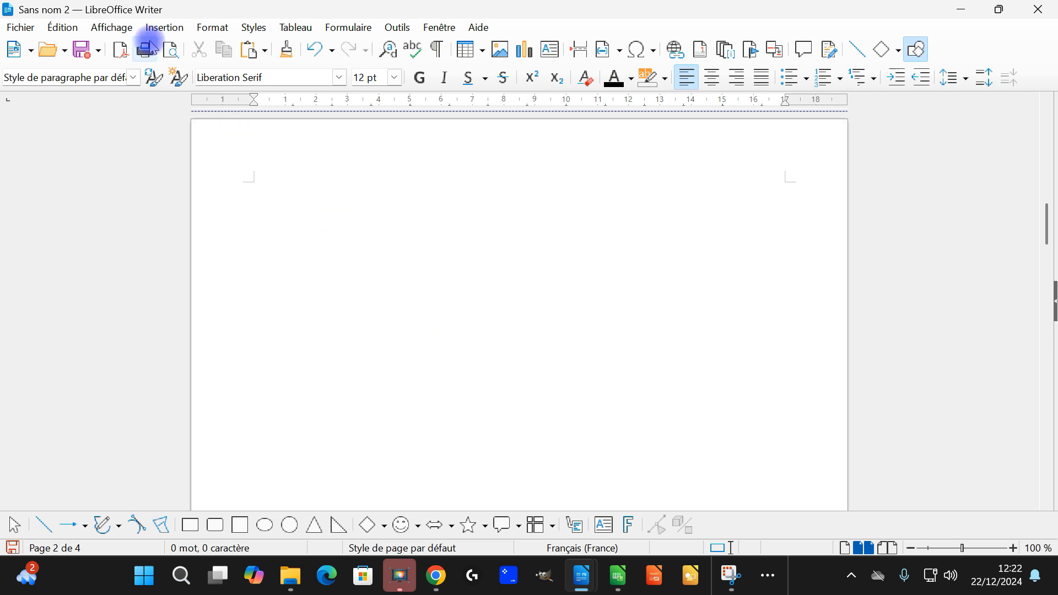
pyautogui.click(166, 30)
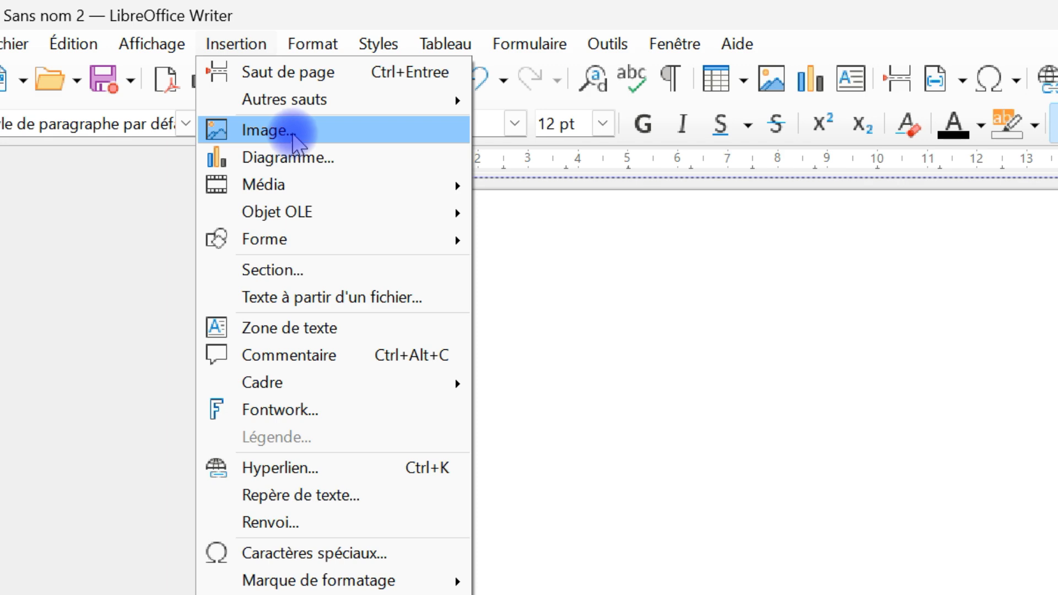
pyautogui.click(294, 131)
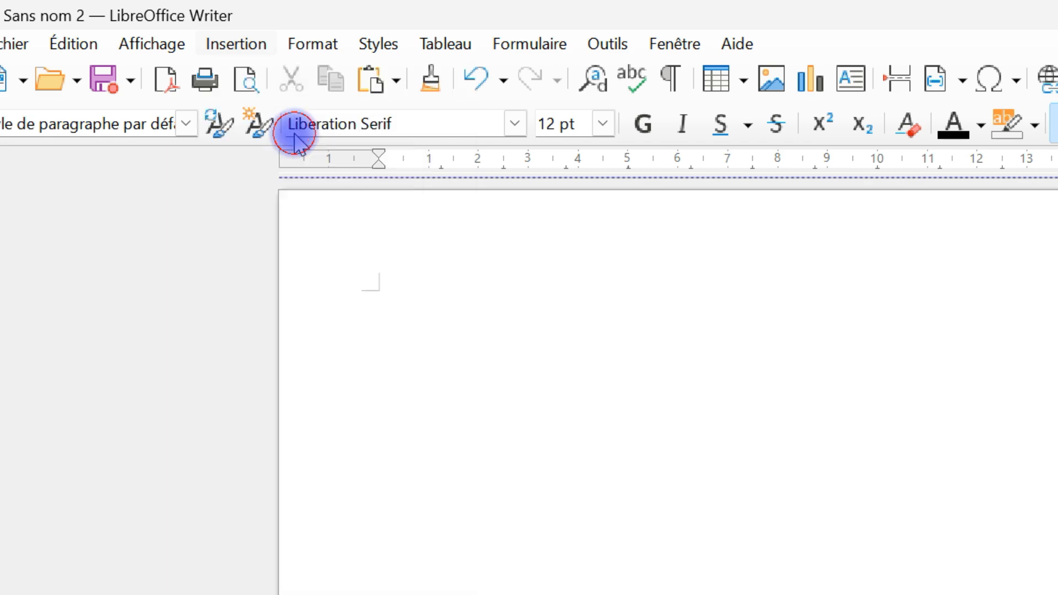
pyautogui.doubleClick(434, 352)
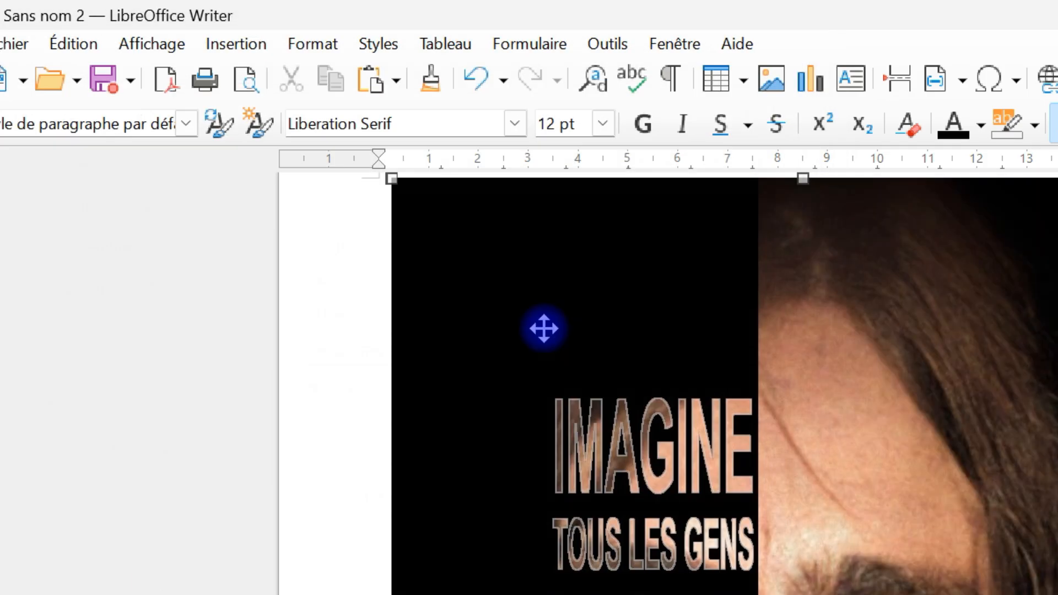
# Move the inserted picture down the page to a vertical position of about 1.78
pyautogui.scroll(3, 666, 385)
pyautogui.scroll(-4, 748, 213)
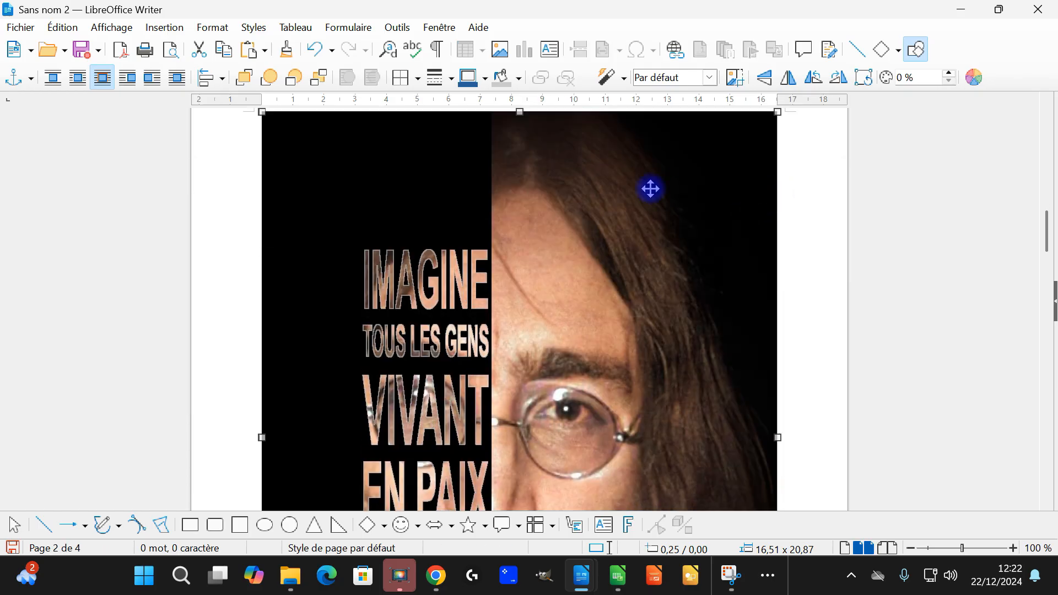
pyautogui.moveTo(650, 189); pyautogui.dragTo(651, 243)
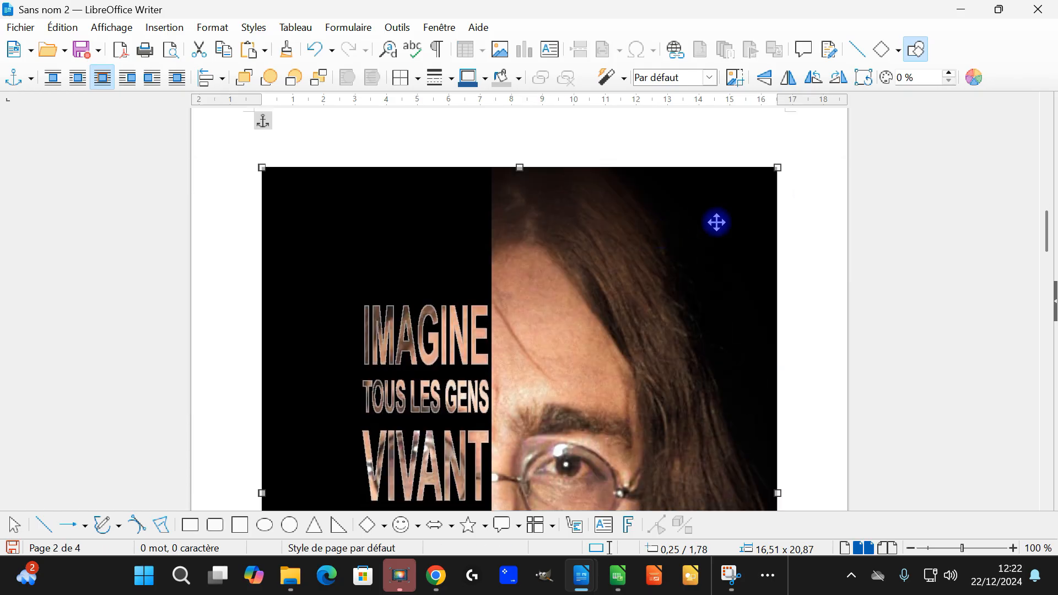
# Set the picture's text wrapping to "À l'arrière-plan" so it sits behind the text
pyautogui.rightClick(421, 218)
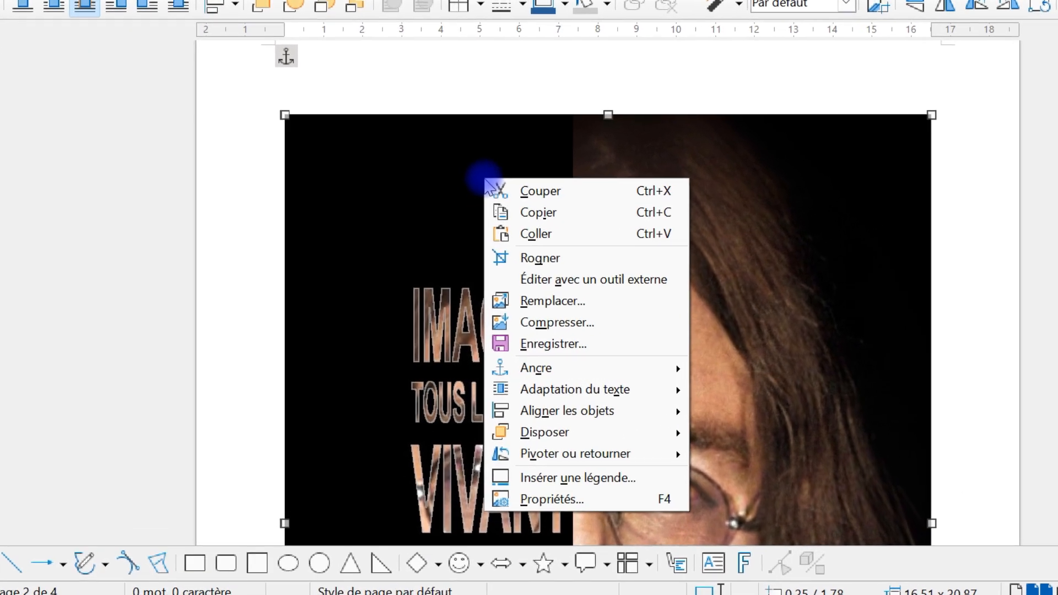
pyautogui.moveTo(617, 388)
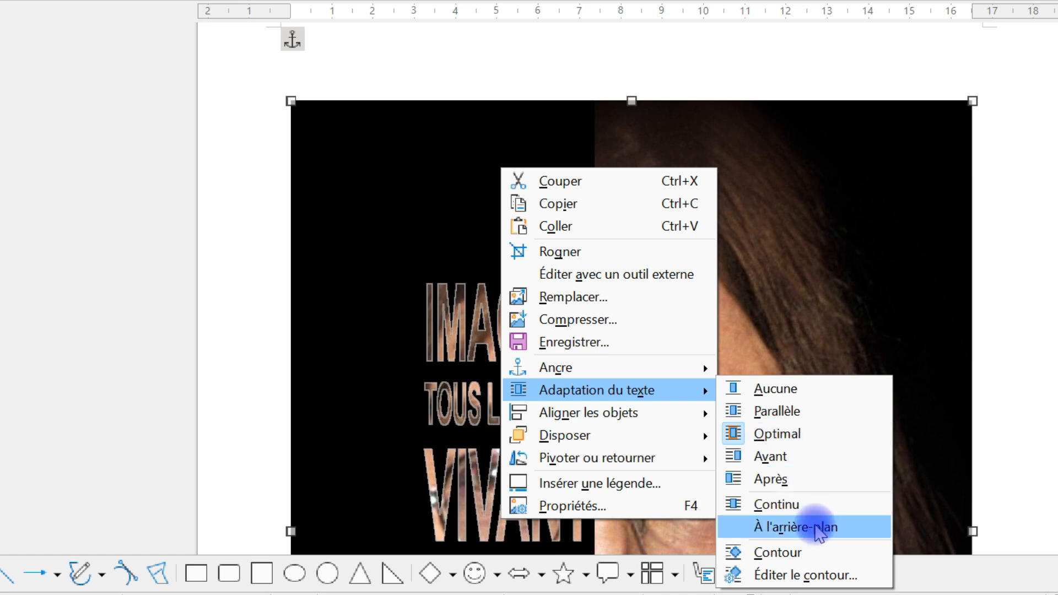
pyautogui.click(820, 527)
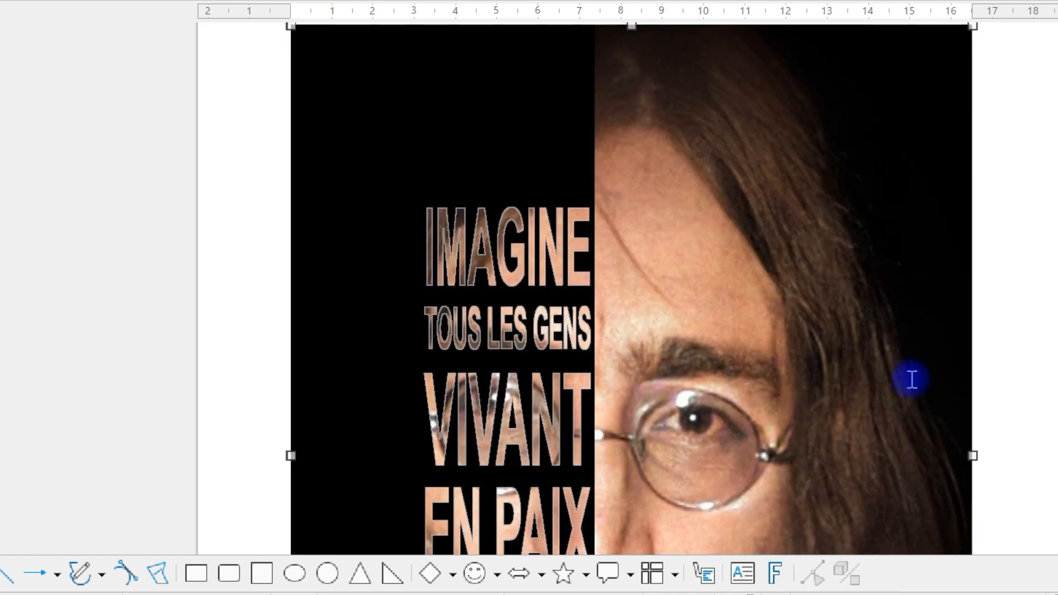
# Write the sample text "Fdsdffsdf" above the picture and a second line "dsfdsfdsfdfdfsdf" over it
pyautogui.scroll(3, 960, 263)
pyautogui.click(450, 187)
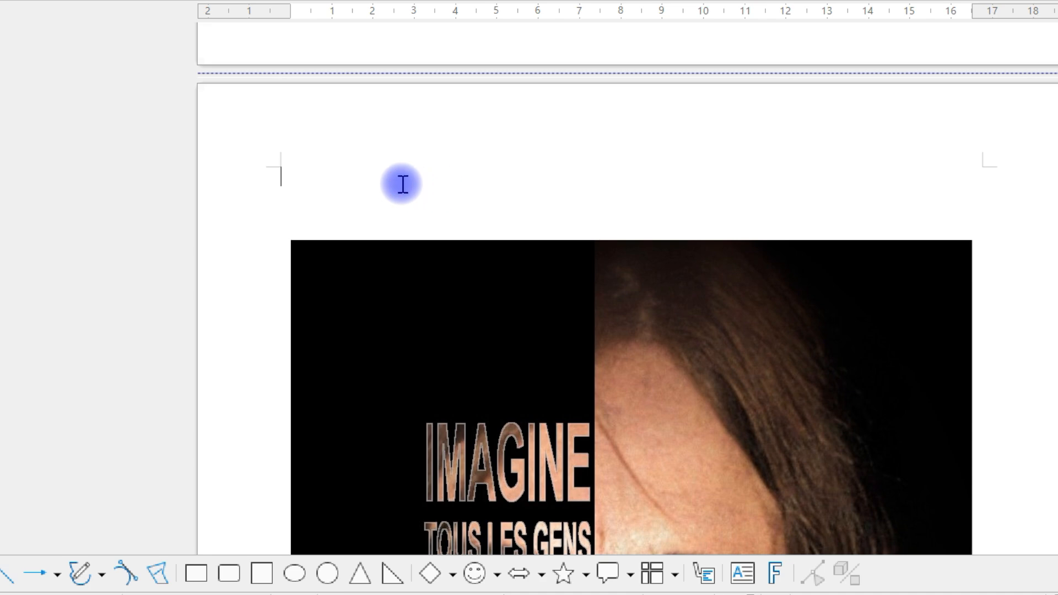
pyautogui.write('fdsdffsdf')
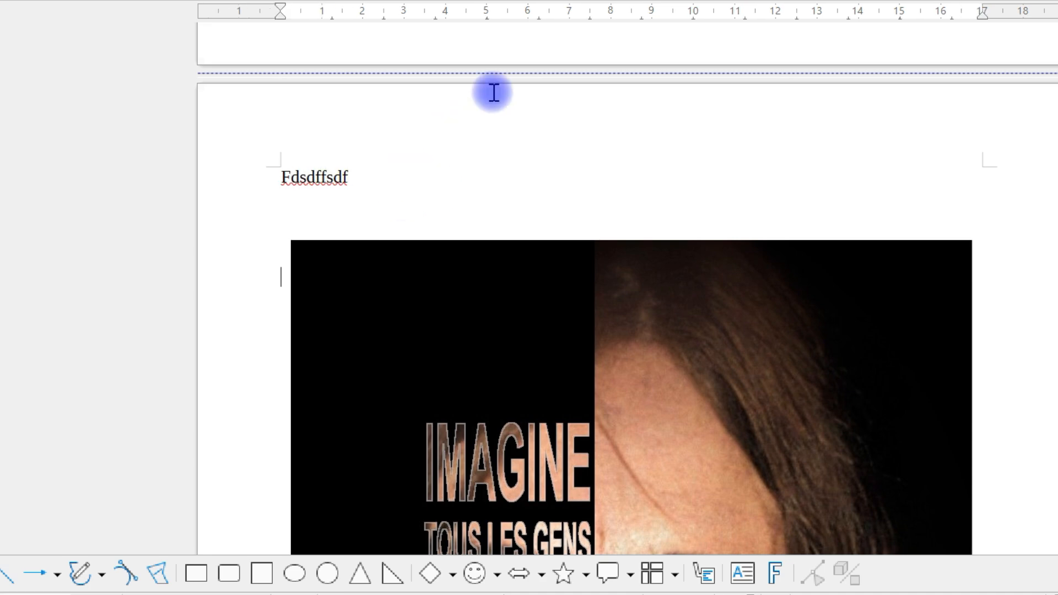
# Format the text line lying over the picture in white at 54 pt
pyautogui.doubleClick(314, 300)
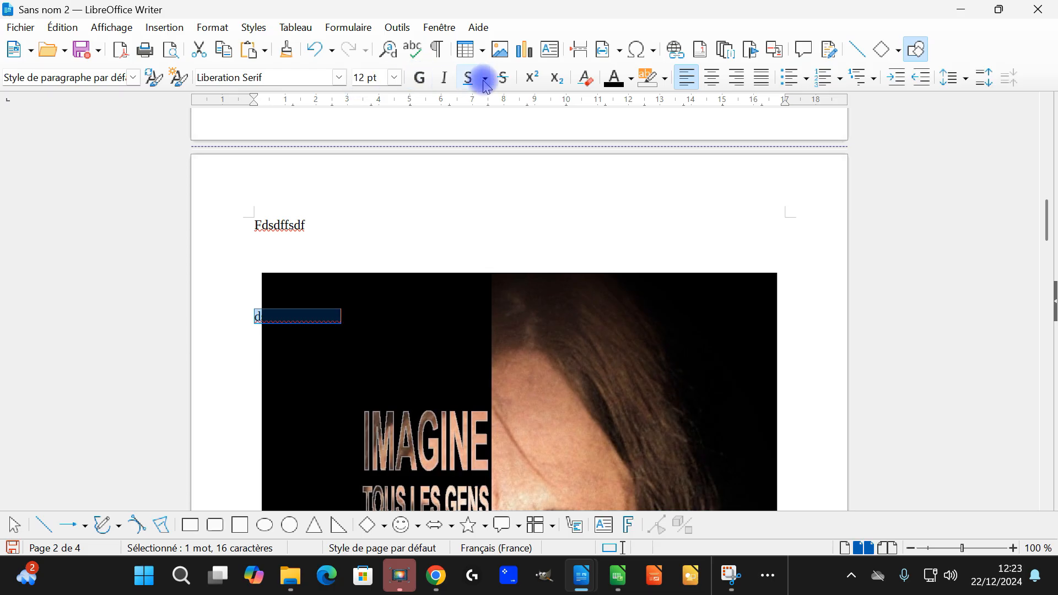
pyautogui.click(632, 80)
pyautogui.click(761, 171)
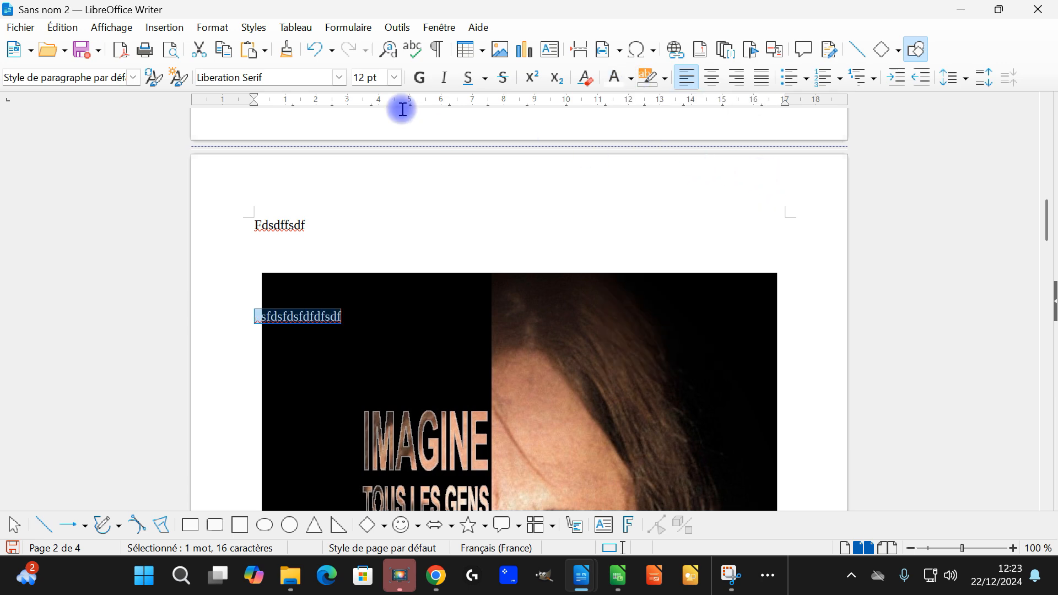
pyautogui.click(394, 78)
pyautogui.scroll(-2, 378, 353)
pyautogui.click(370, 342)
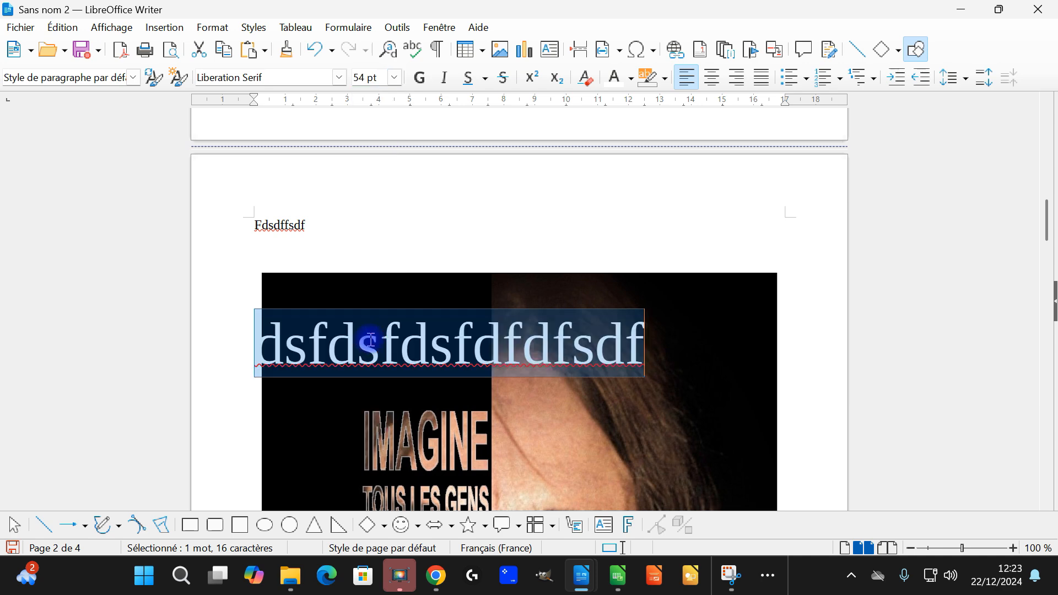
# Split the large white text line in the middle and add an indented line with sample text "gfgdfgdf fdgg"
pyautogui.click(520, 333)
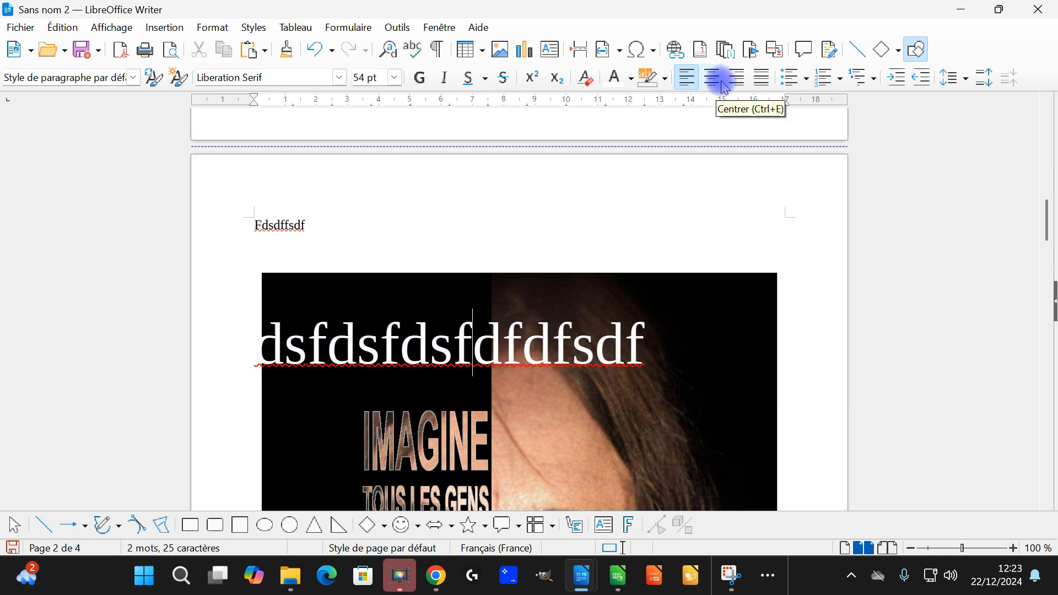
pyautogui.press('Return')
pyautogui.press('Tab')
pyautogui.write('gfgdfgdf fdgg')
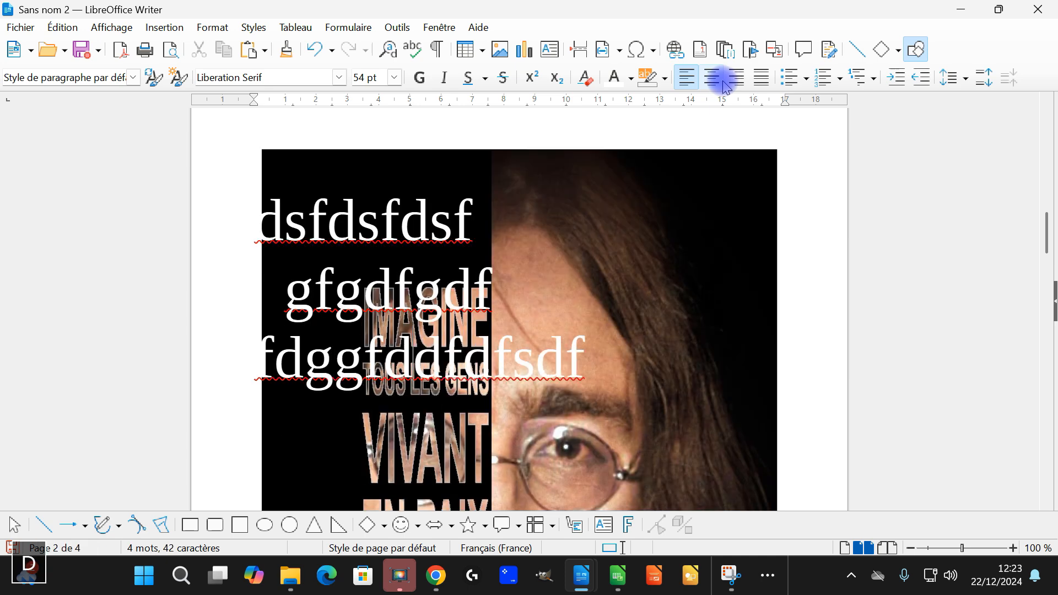
# Insert a page break before the "Fdsdffsdf" line to push the text and its background picture to the following page
pyautogui.scroll(5, 508, 243)
pyautogui.click(240, 302)
pyautogui.keyDown('ctrl'); pyautogui.scroll(-3, 422, 297); pyautogui.keyUp('ctrl')
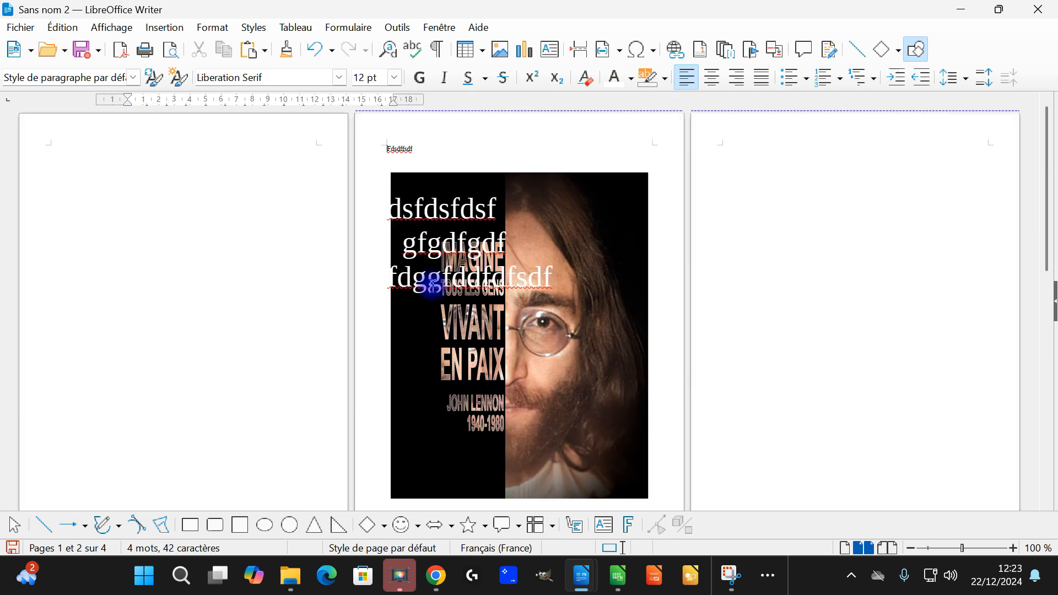
pyautogui.keyDown('ctrl'); pyautogui.scroll(-3, 289, 270); pyautogui.keyUp('ctrl')
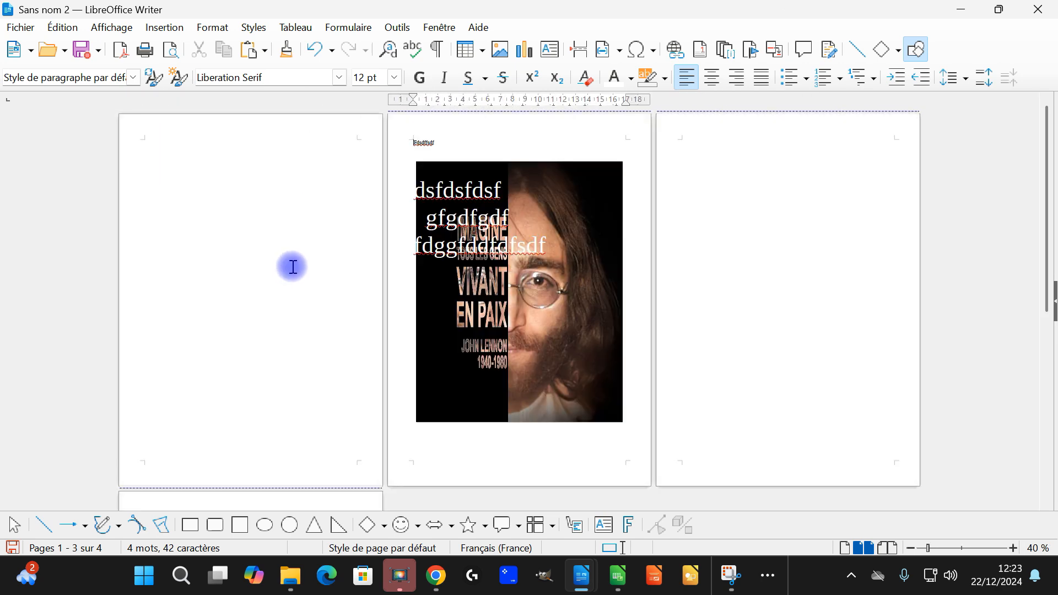
pyautogui.keyDown('ctrl'); pyautogui.scroll(1, 292, 266); pyautogui.keyUp('ctrl')
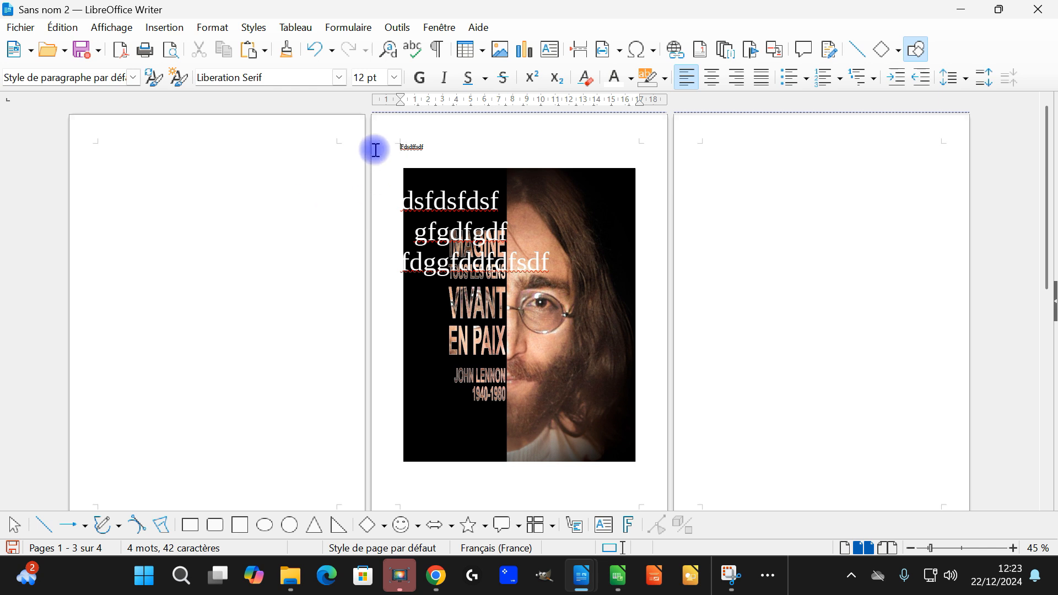
pyautogui.hotkey('ctrl', 'Return')
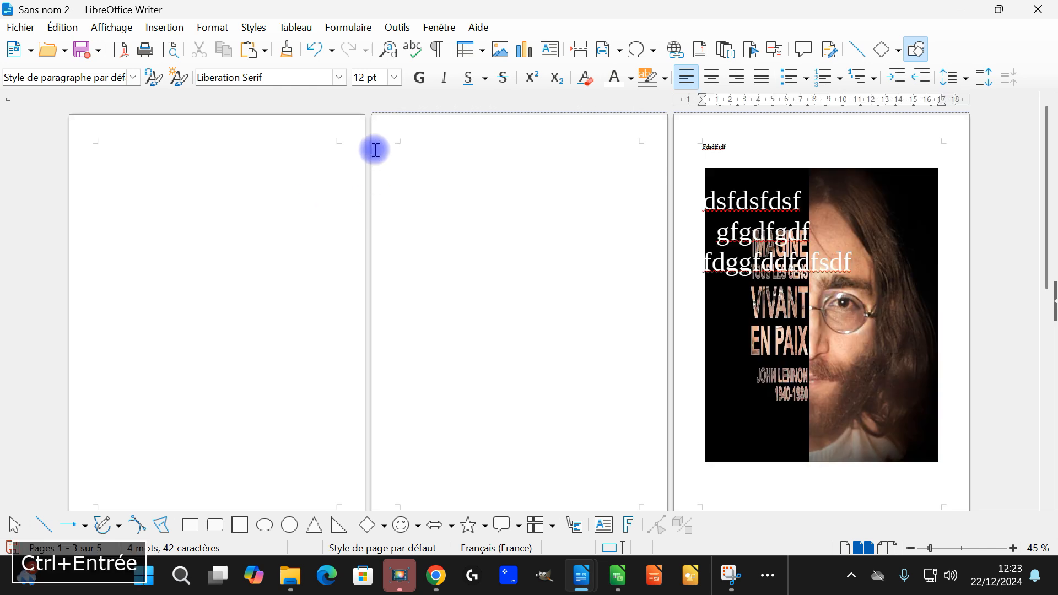
pyautogui.scroll(-3, 751, 291)
pyautogui.scroll(2, 746, 288)
pyautogui.scroll(1, 744, 282)
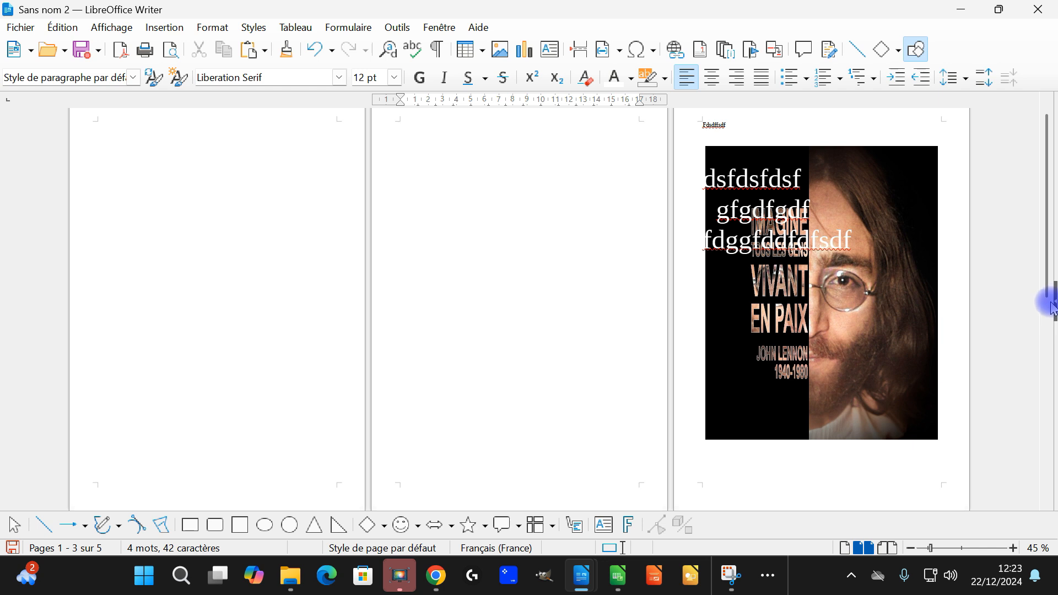
pyautogui.scroll(1, 479, 215)
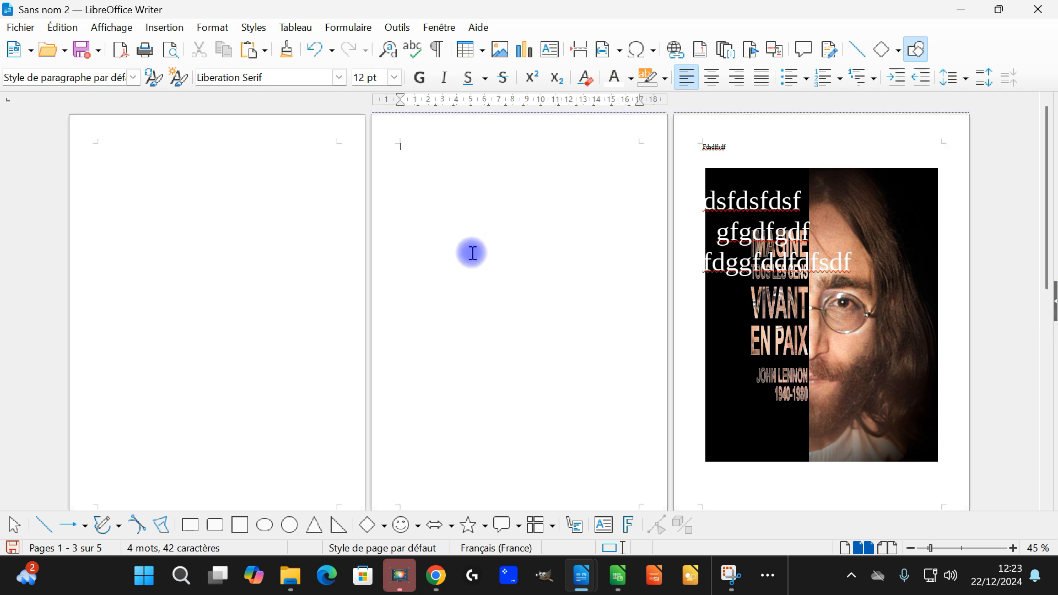
# Show the list of page styles in the sidebar
pyautogui.click(1053, 300)
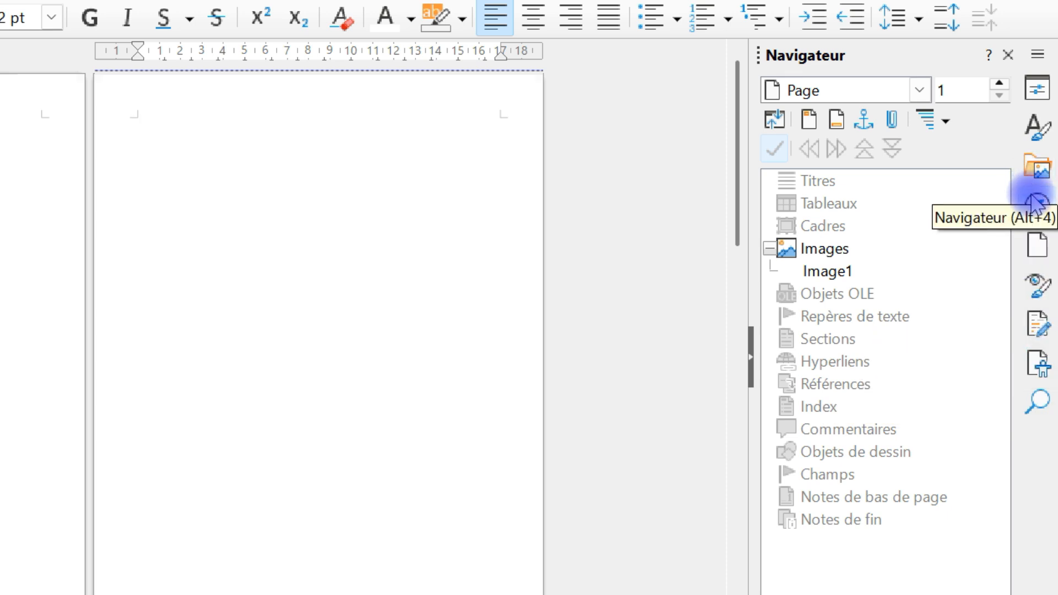
pyautogui.click(1034, 128)
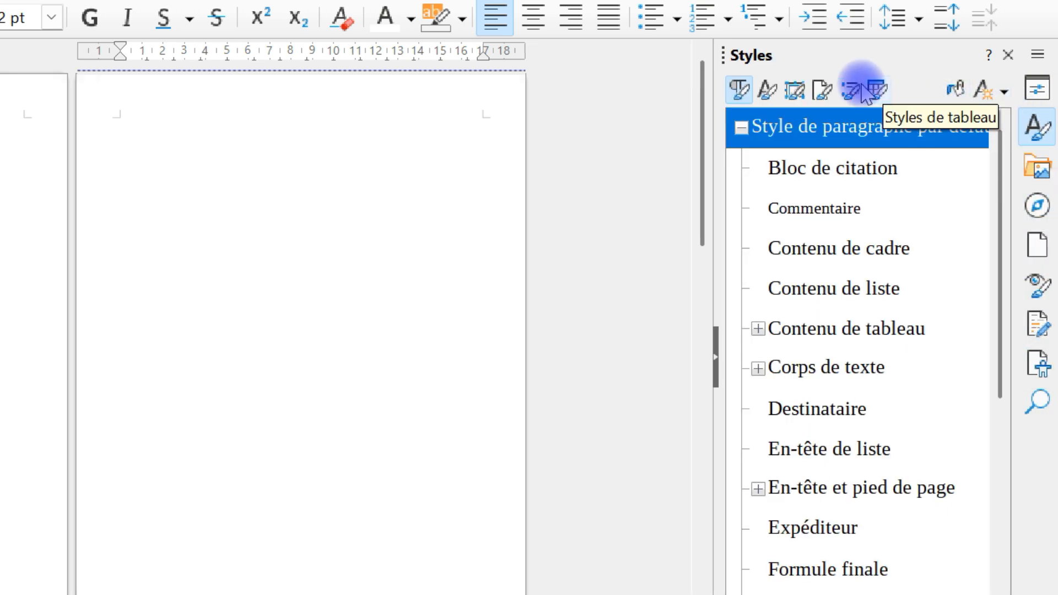
pyautogui.click(820, 90)
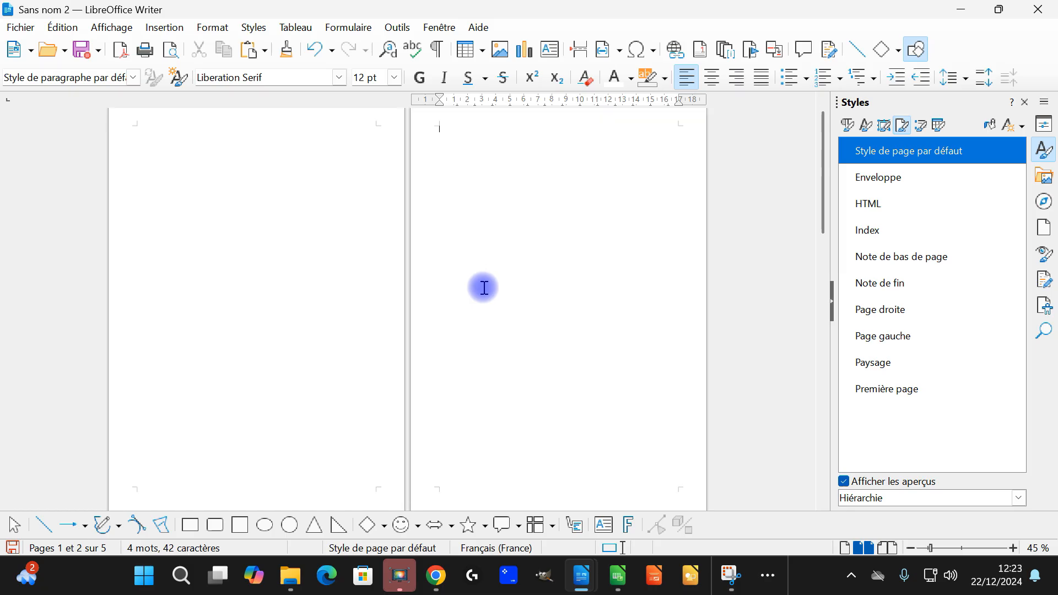
# Check which page style is applied to the document's pages, including the page after the picture
pyautogui.scroll(-5, 483, 287)
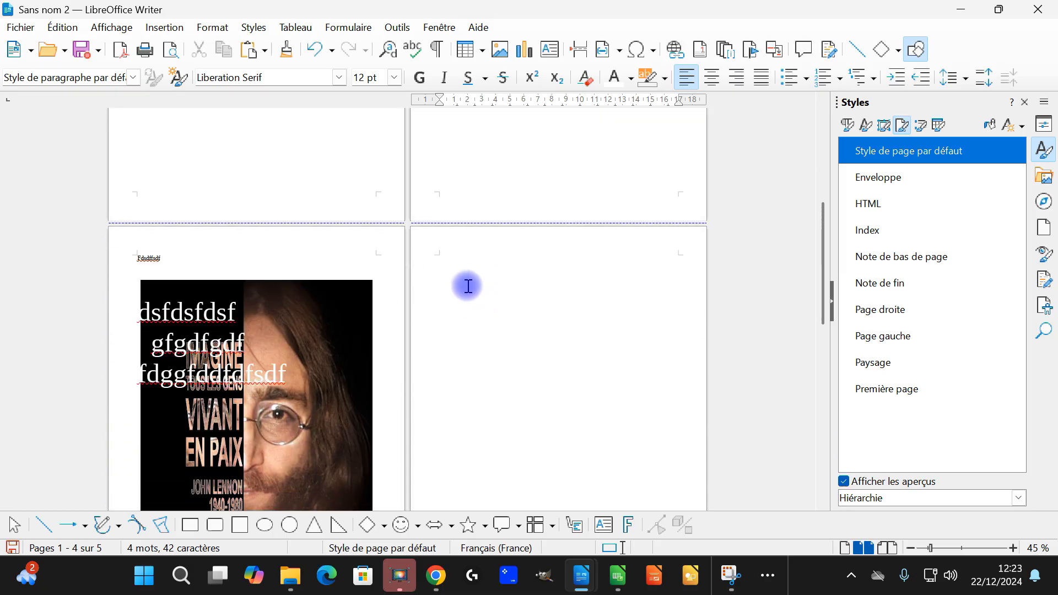
pyautogui.click(512, 293)
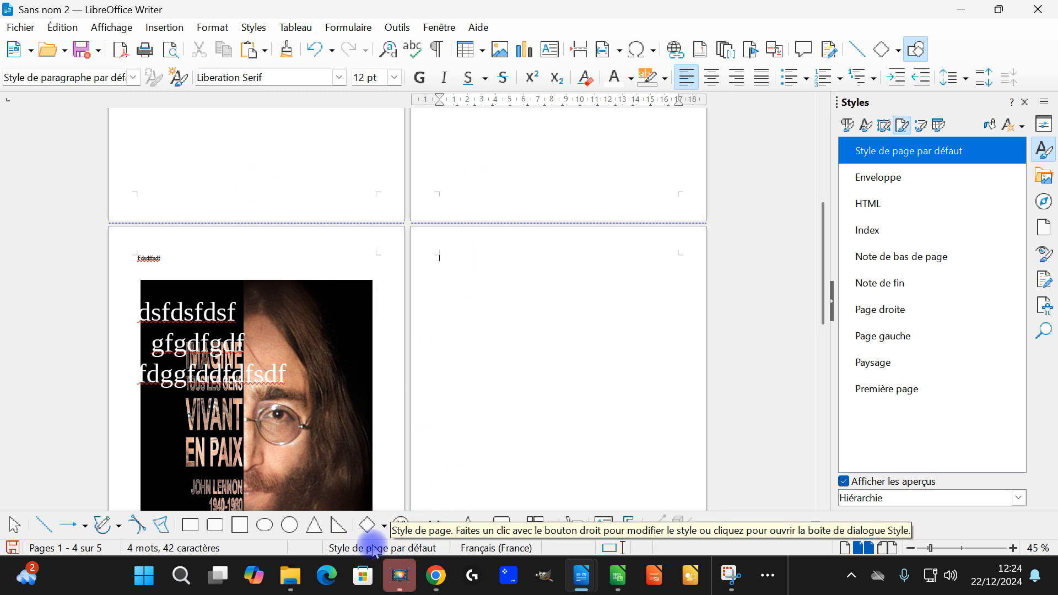
pyautogui.scroll(3, 488, 316)
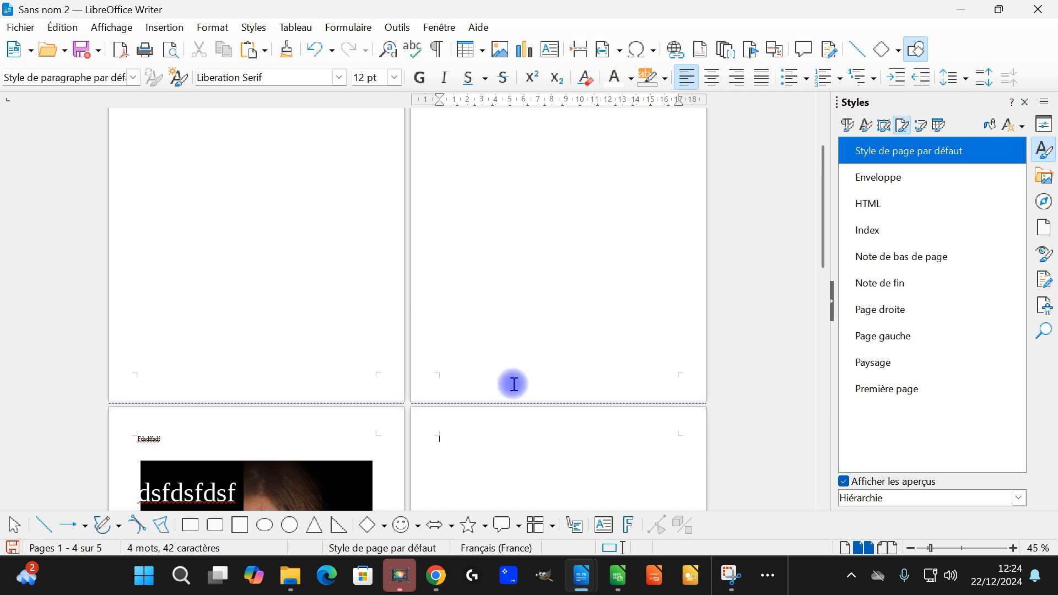
pyautogui.scroll(2, 579, 292)
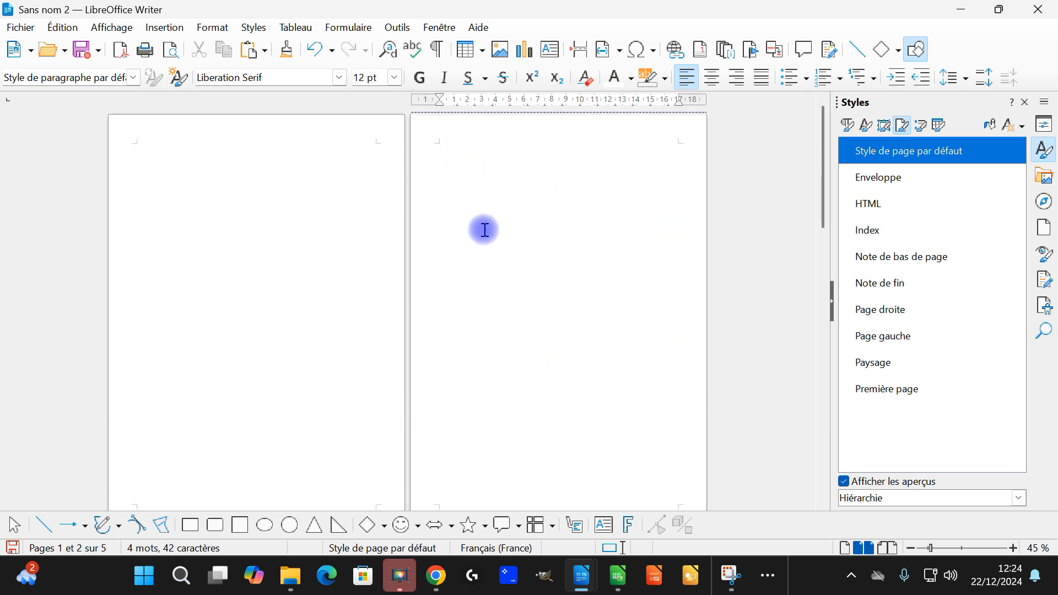
pyautogui.scroll(-2, 476, 235)
pyautogui.scroll(1, 305, 330)
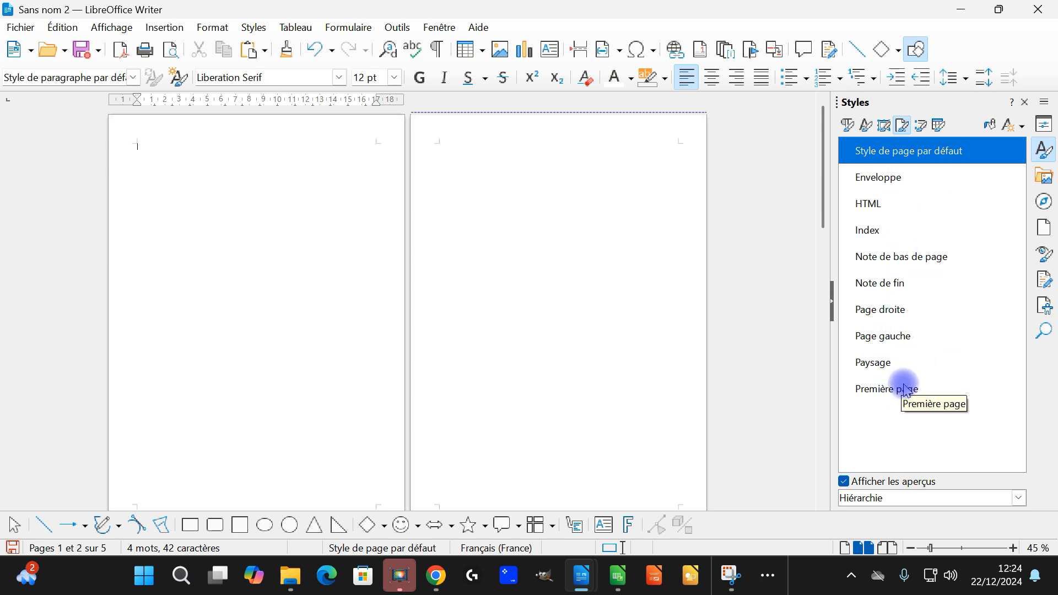
# Create a new page style named "image de fond pour ma page"
pyautogui.rightClick(898, 427)
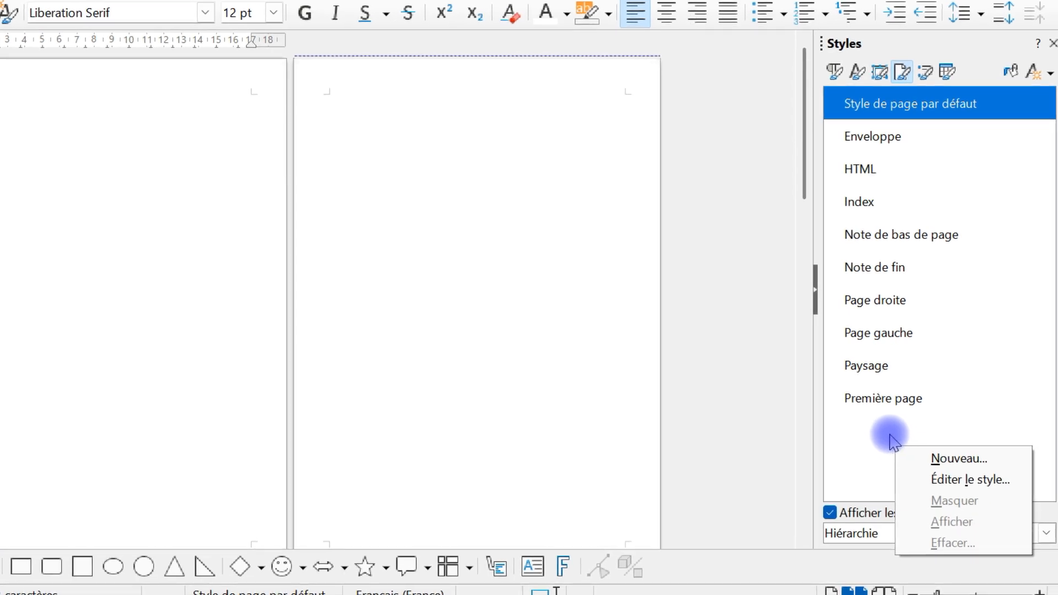
pyautogui.click(950, 461)
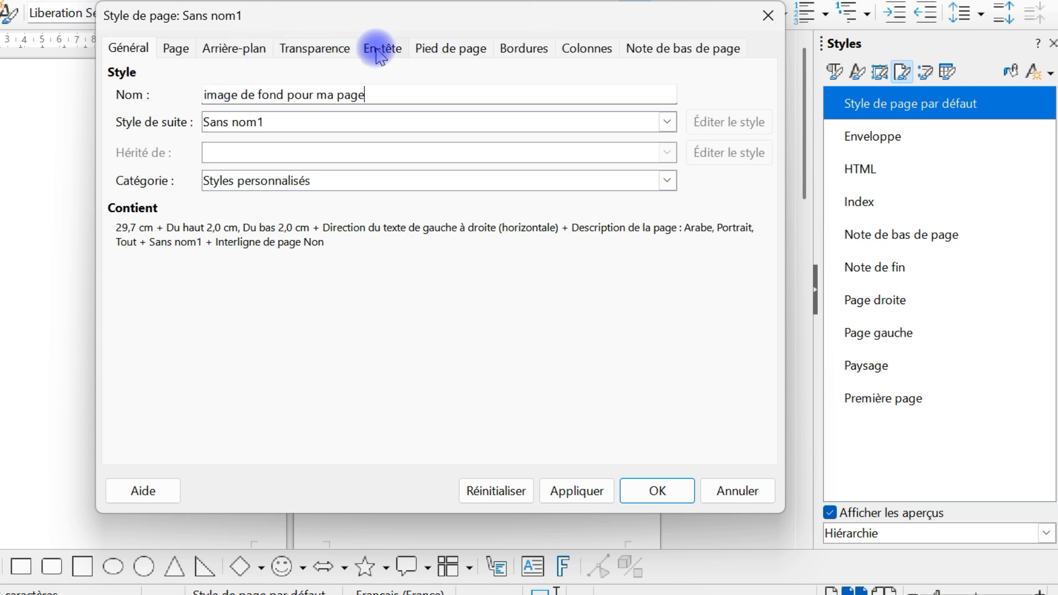
pyautogui.click(245, 49)
pyautogui.click(125, 47)
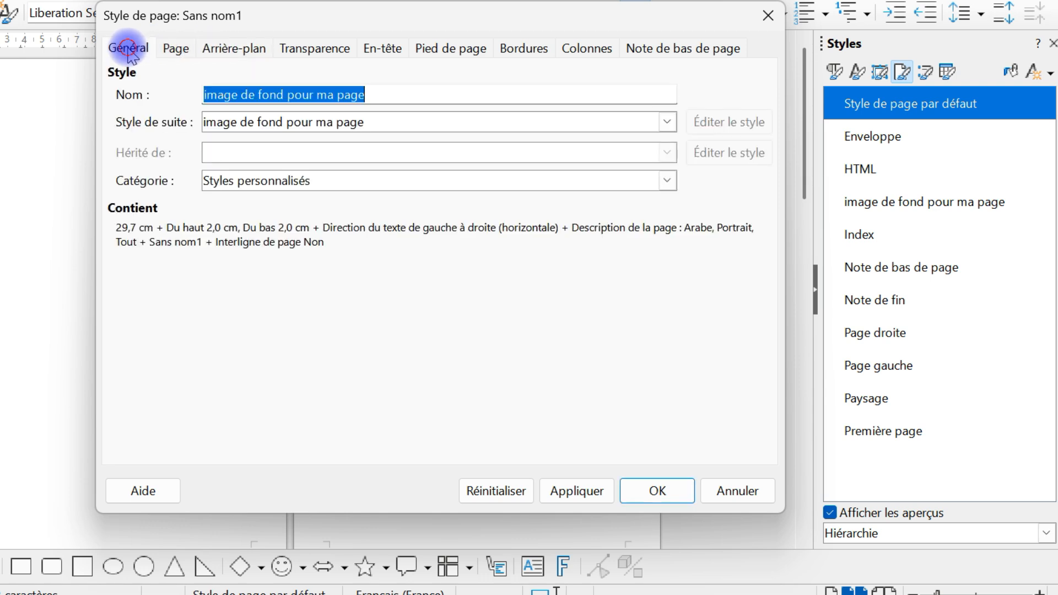
# Import the John_Lennon_breathtaking_digit picture from the John Lennon folder as the page style's background image
pyautogui.click(215, 49)
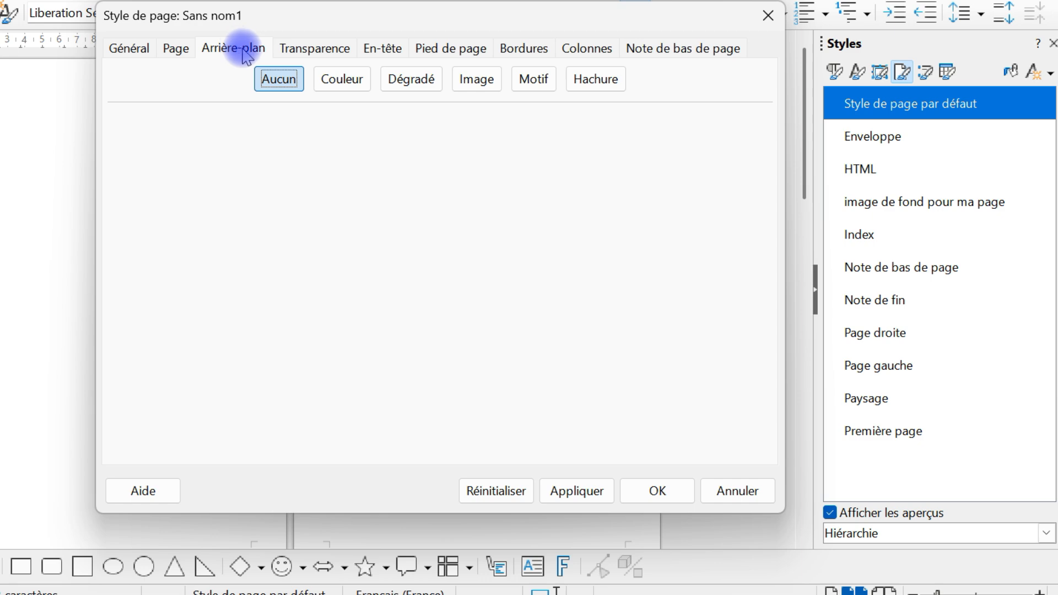
pyautogui.click(477, 80)
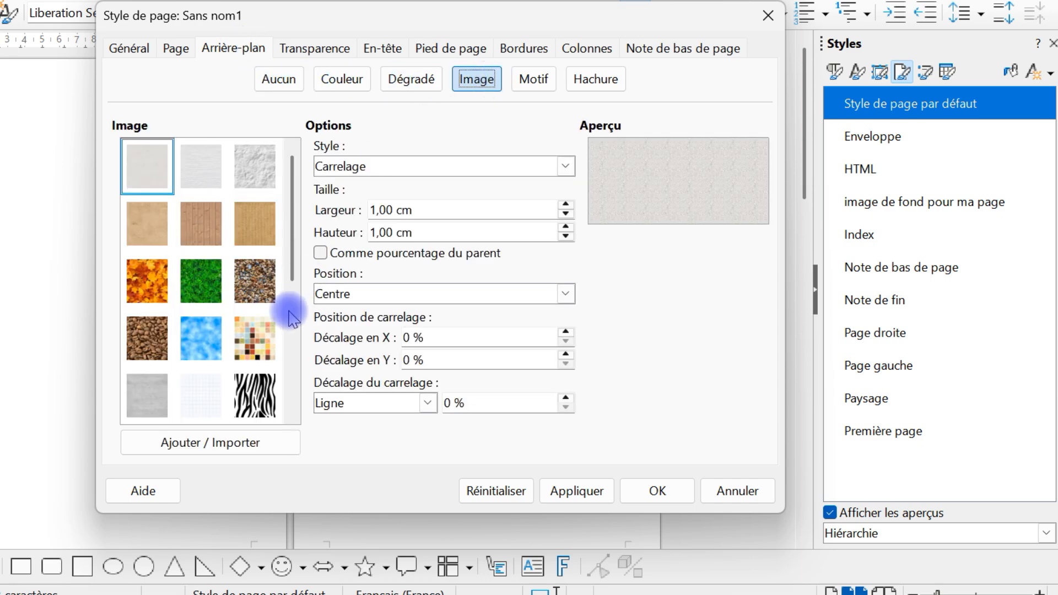
pyautogui.scroll(-5, 264, 330)
pyautogui.click(220, 443)
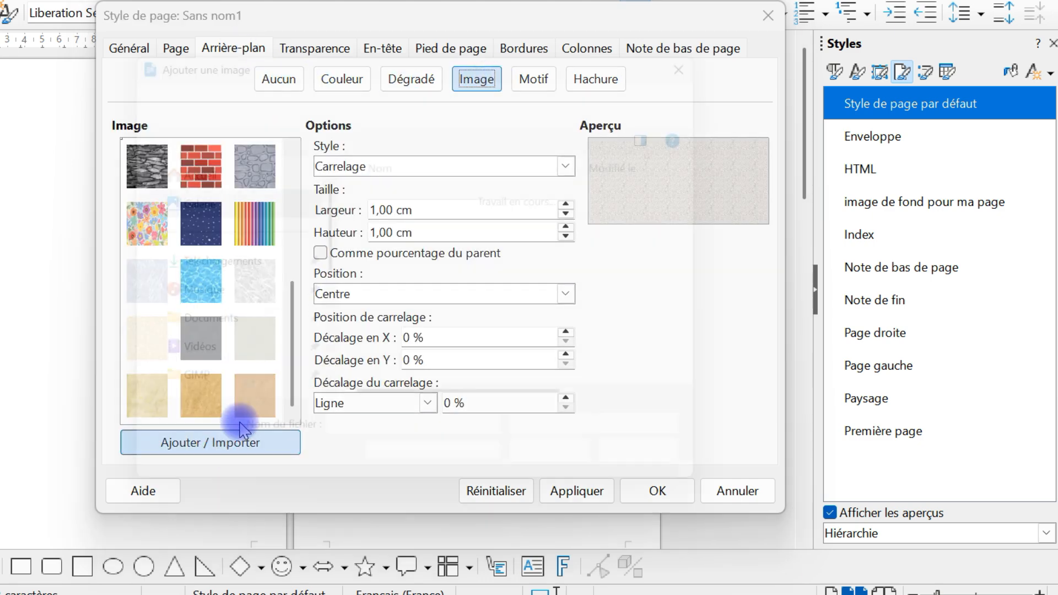
pyautogui.scroll(-5, 238, 328)
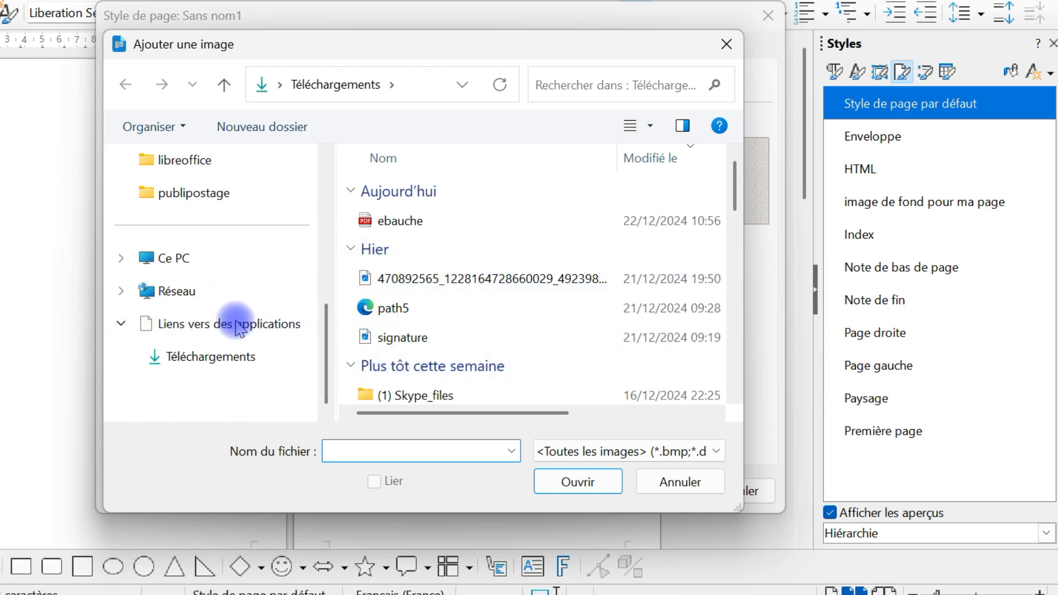
pyautogui.scroll(3, 237, 297)
pyautogui.click(179, 225)
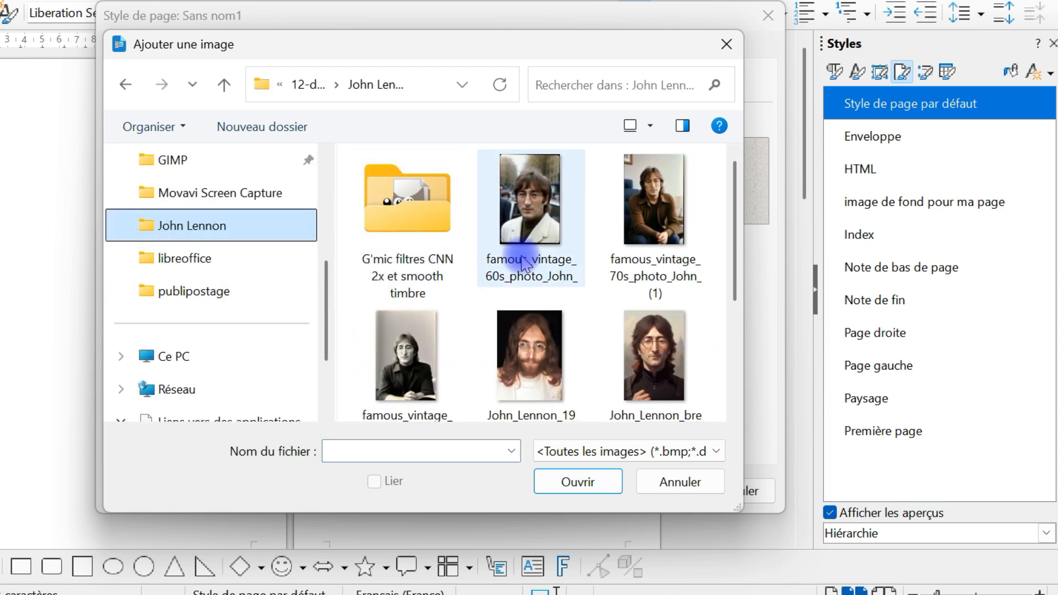
pyautogui.scroll(-3, 524, 263)
pyautogui.doubleClick(410, 320)
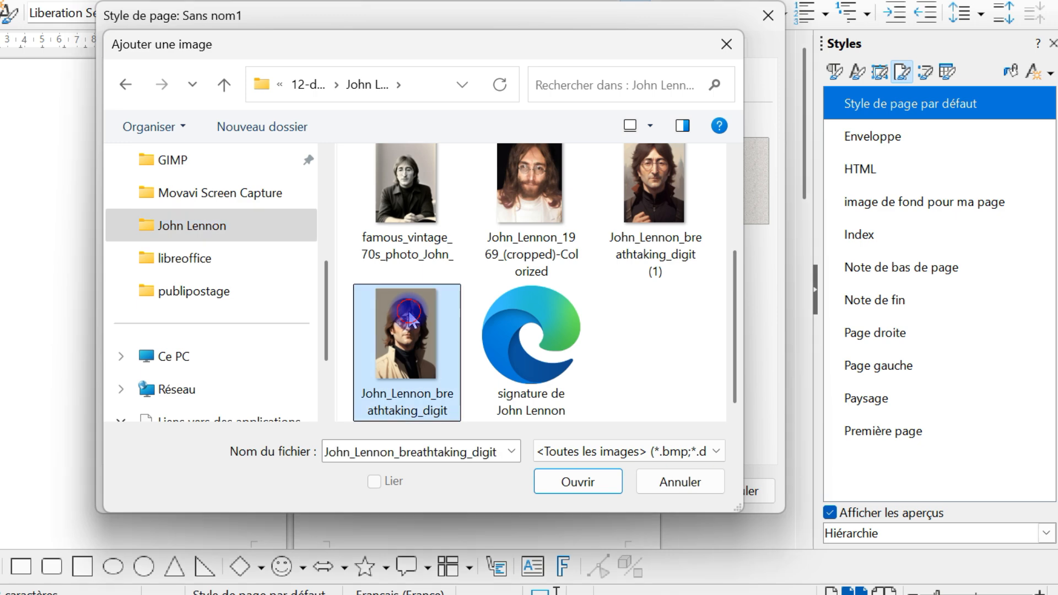
pyautogui.click(491, 305)
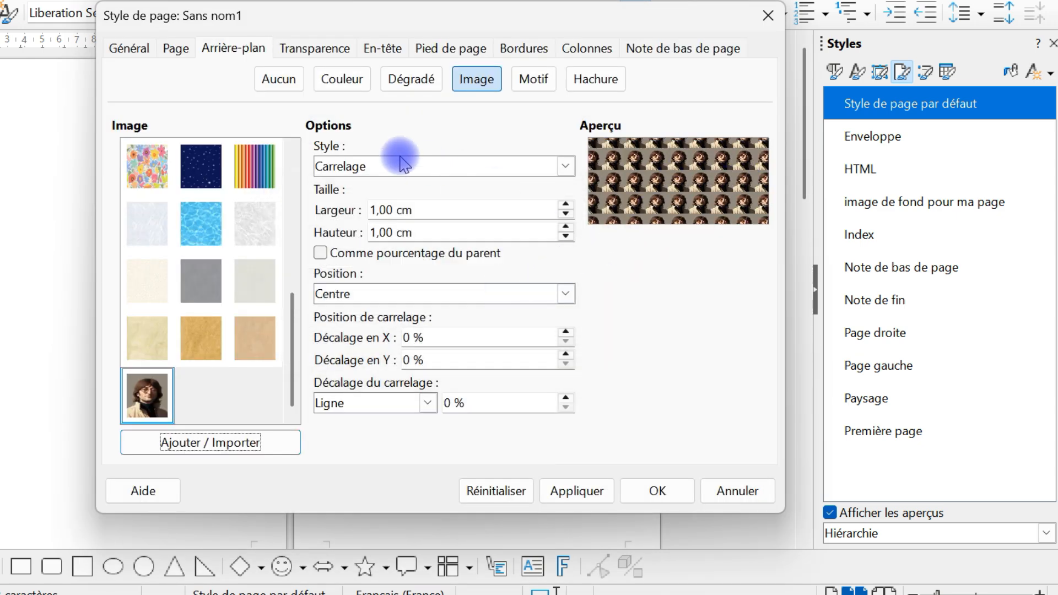
# Set the background image's style to Position/taille personnalisée, sized at 100 % of the parent in width and height, and save the page style
pyautogui.click(356, 168)
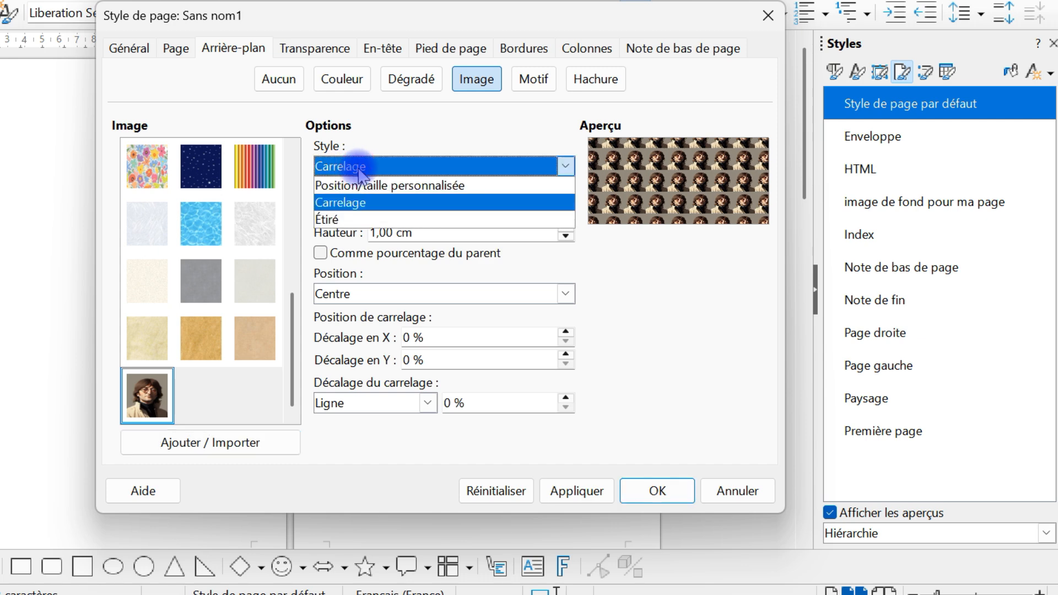
pyautogui.click(347, 218)
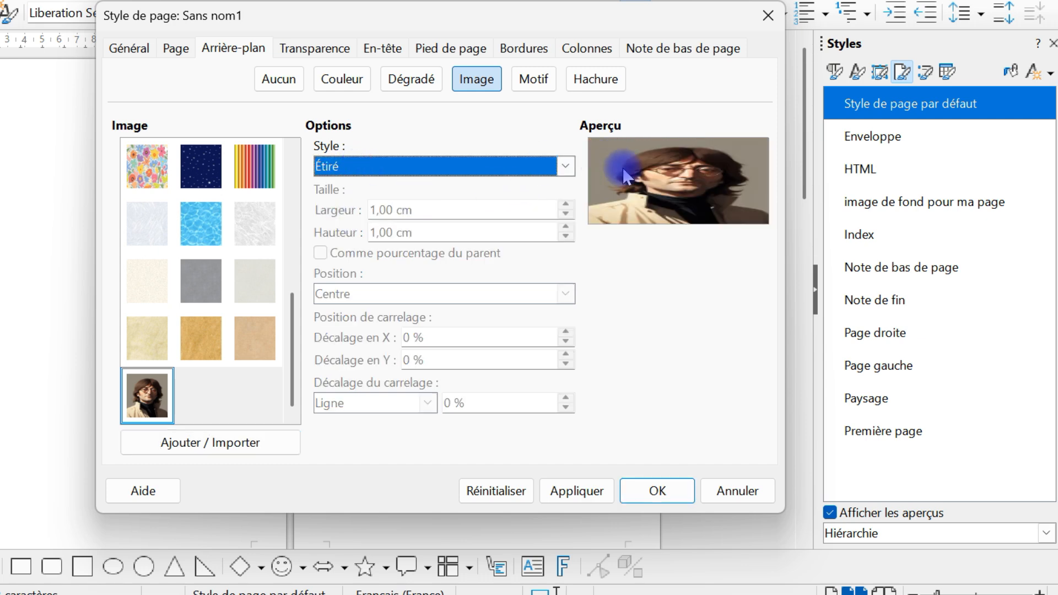
pyautogui.click(497, 171)
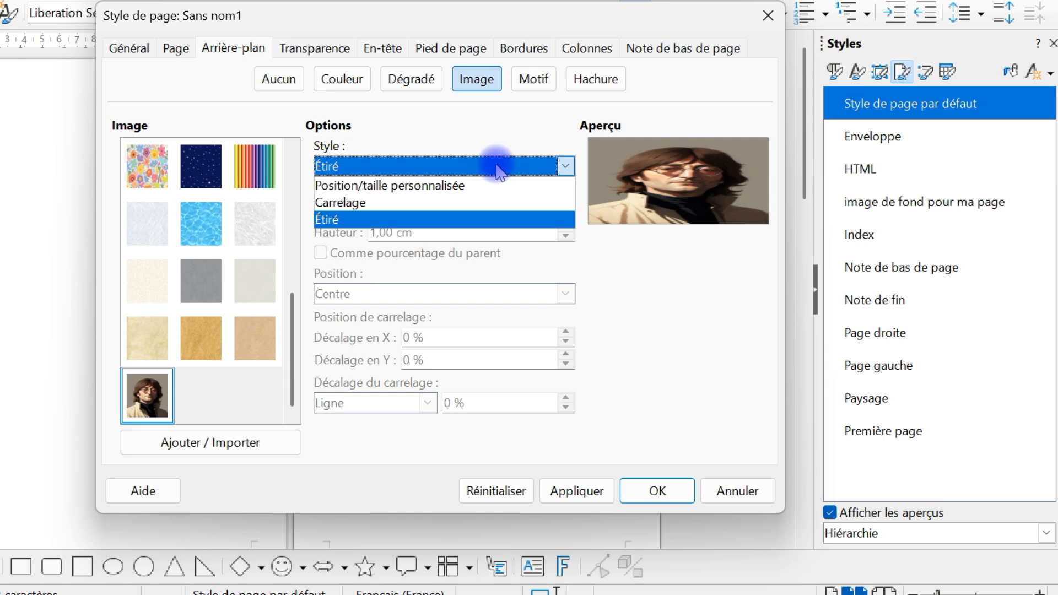
pyautogui.click(455, 187)
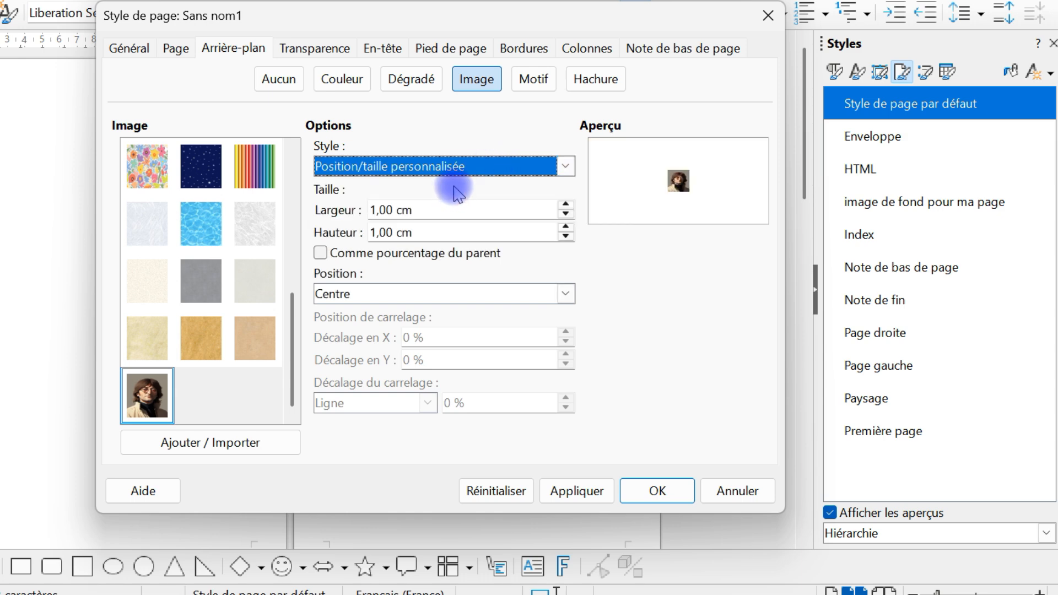
pyautogui.click(427, 255)
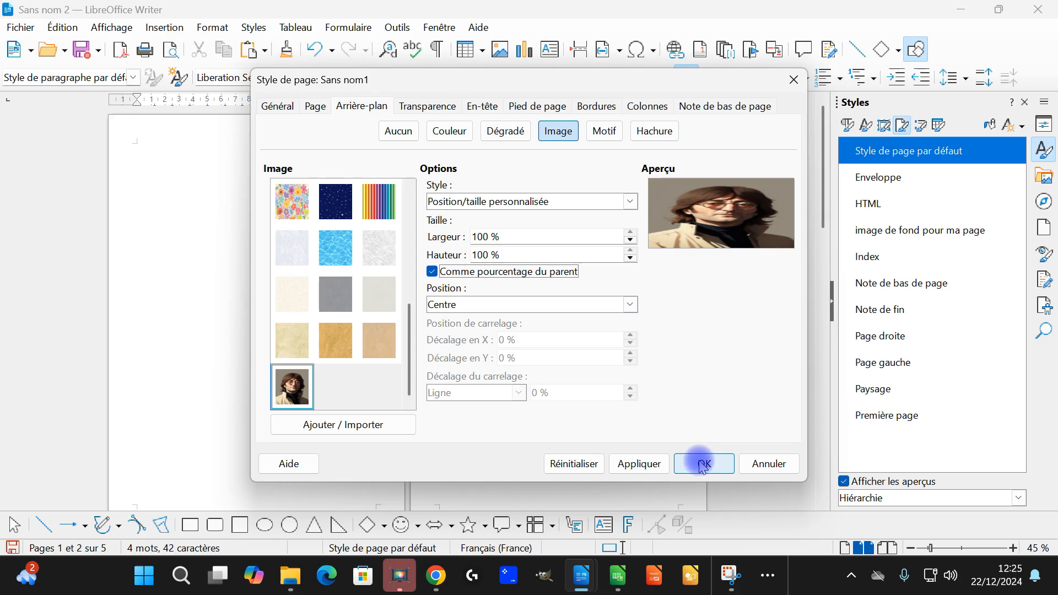
pyautogui.click(703, 464)
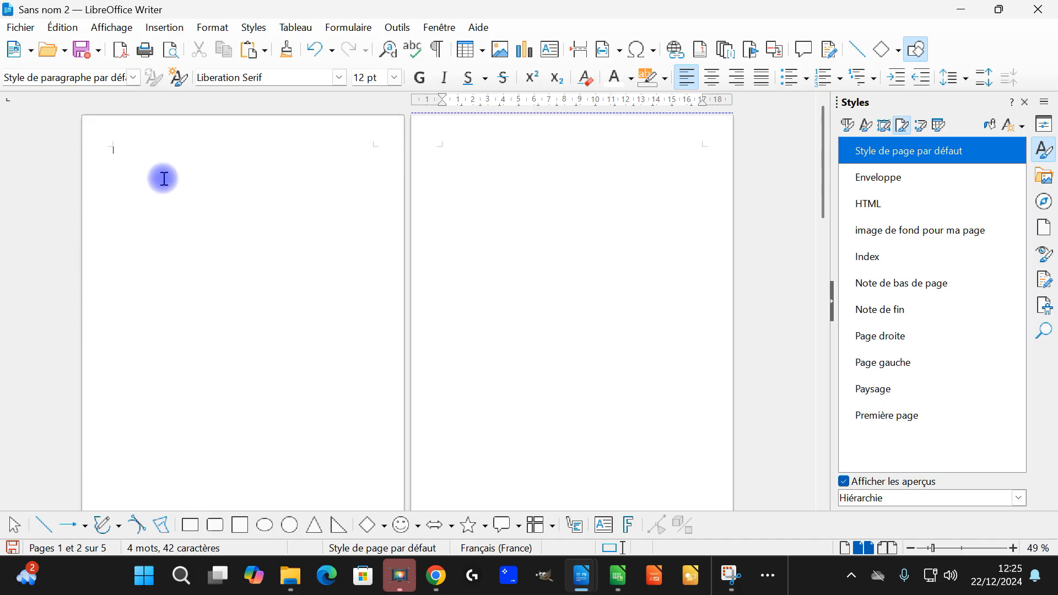
# Enter several lines of sample text, starting with "Dfsdfdsf sdf", on the first page
pyautogui.scroll(-1, 200, 267)
pyautogui.scroll(1, 197, 253)
pyautogui.write('dfsdfdsf sdf')
pyautogui.press('Return')
pyautogui.press('Return')
pyautogui.write('f ds f sdf dsf ')
pyautogui.write('sdf')
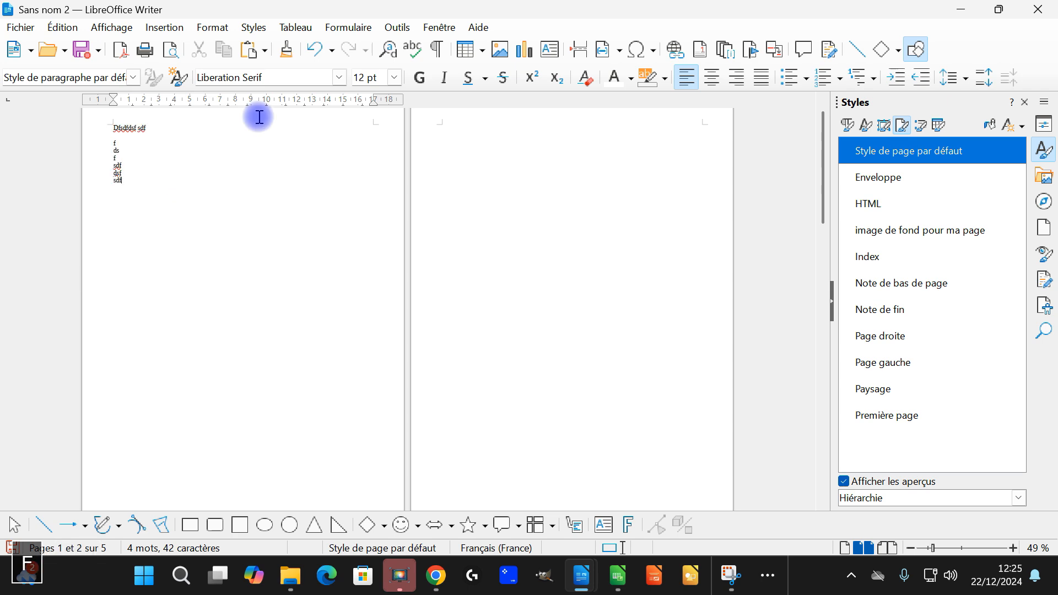
# Insert a manual page break after the sample text that applies the page style "image de fond pour ma page"
pyautogui.click(164, 27)
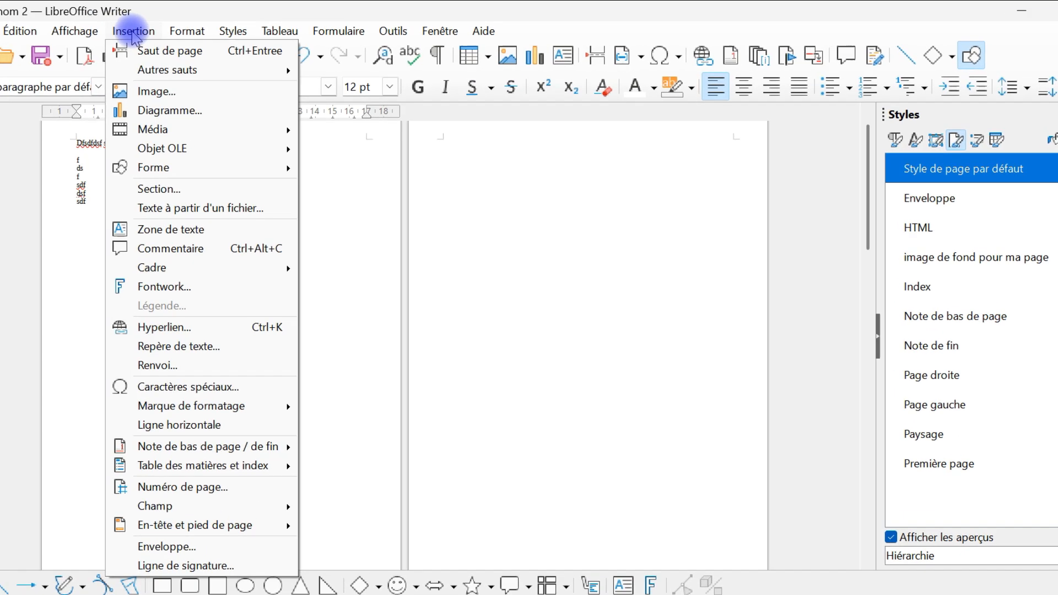
pyautogui.moveTo(139, 71)
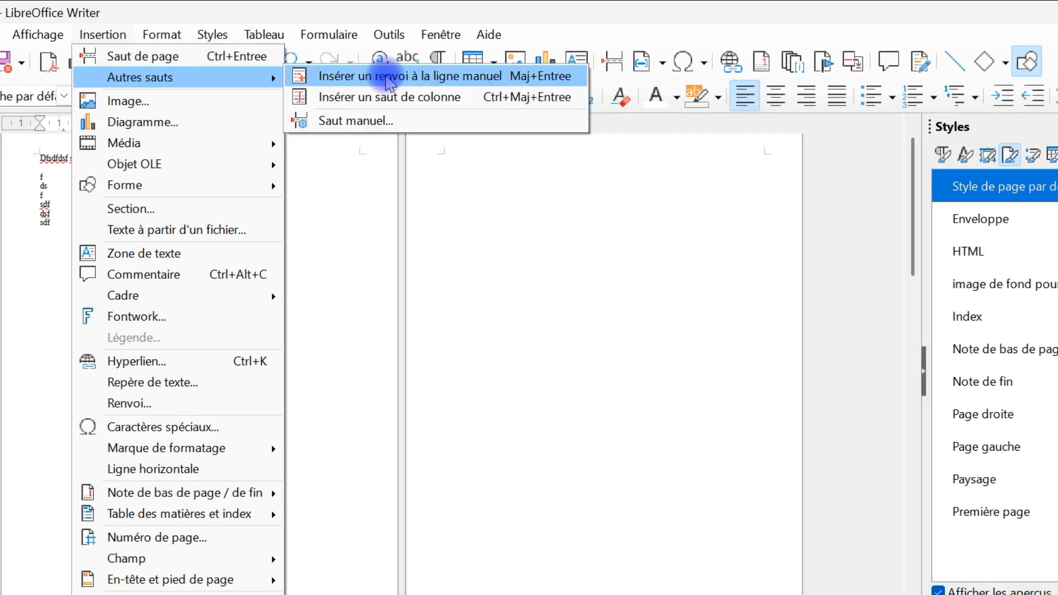
pyautogui.click(401, 124)
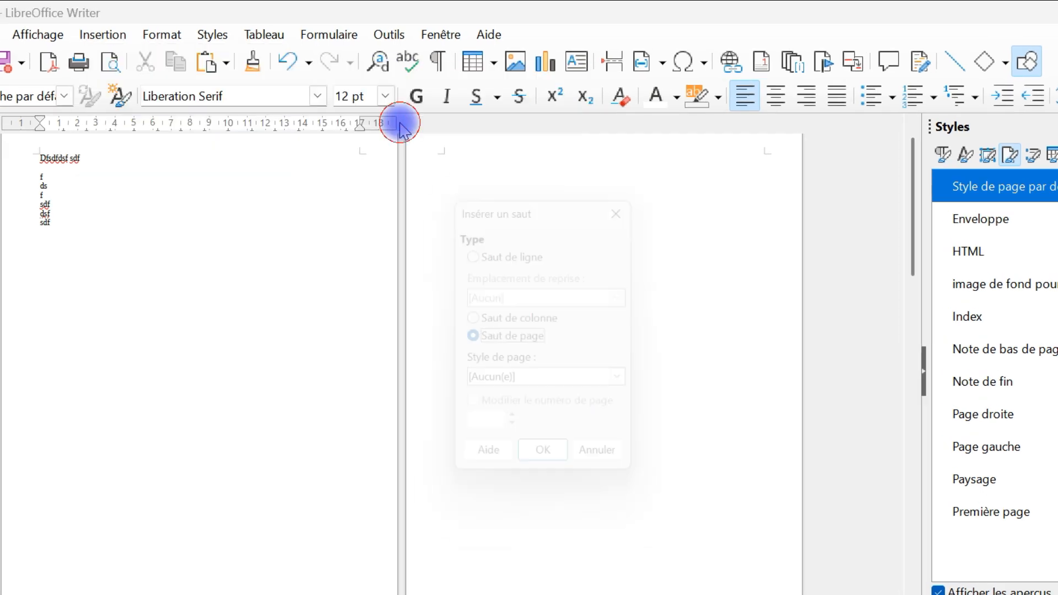
pyautogui.click(537, 386)
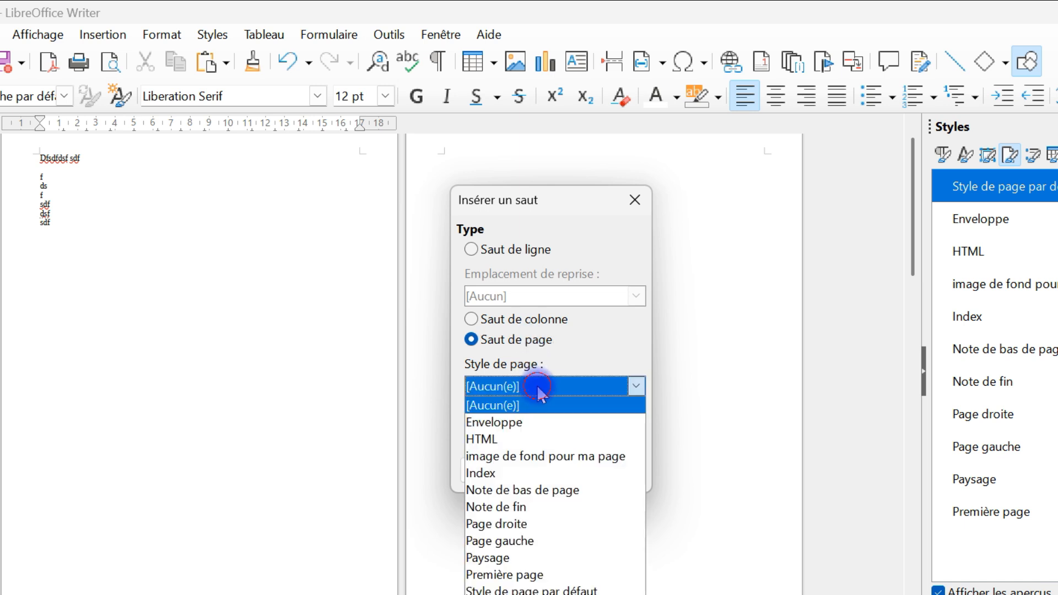
pyautogui.click(567, 456)
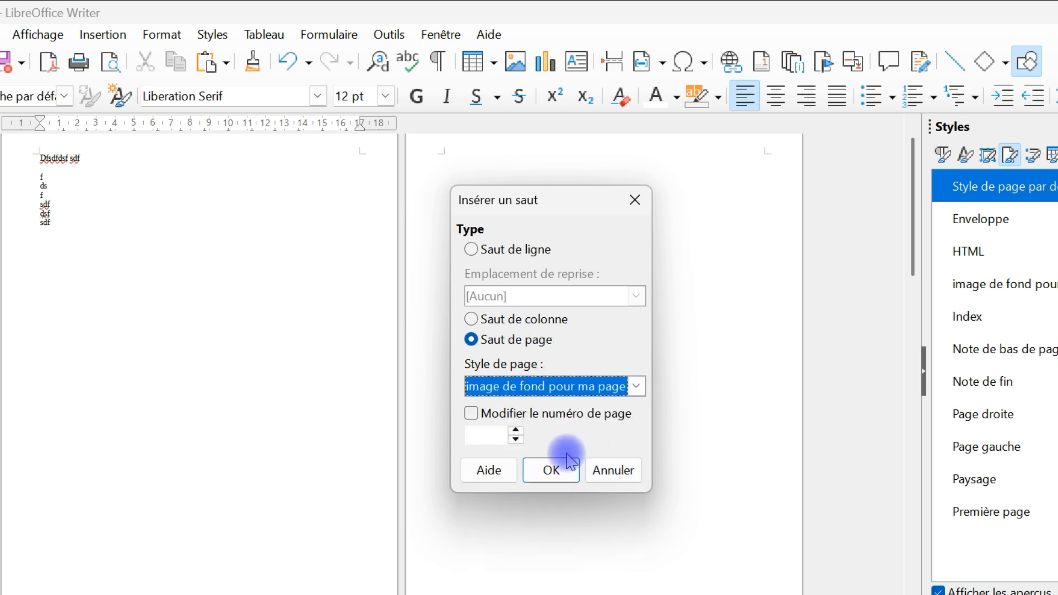
pyautogui.click(551, 470)
# Insert a manual page break with Style de page par défaut after the picture page and delete the leftover breaks before the "Fdsdffsdf" line
pyautogui.scroll(-2, 637, 360)
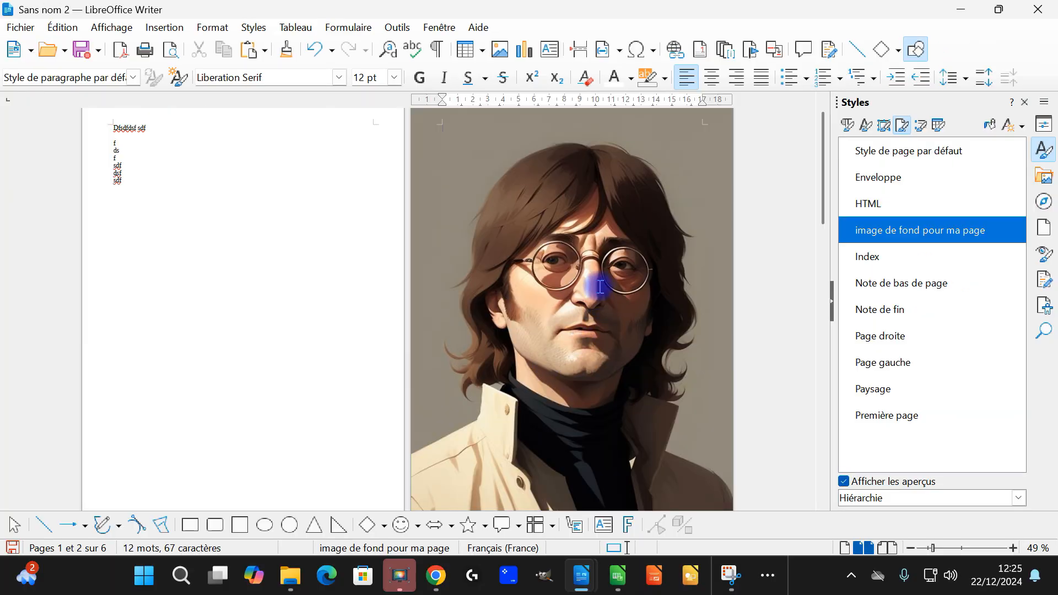
pyautogui.scroll(-1, 599, 293)
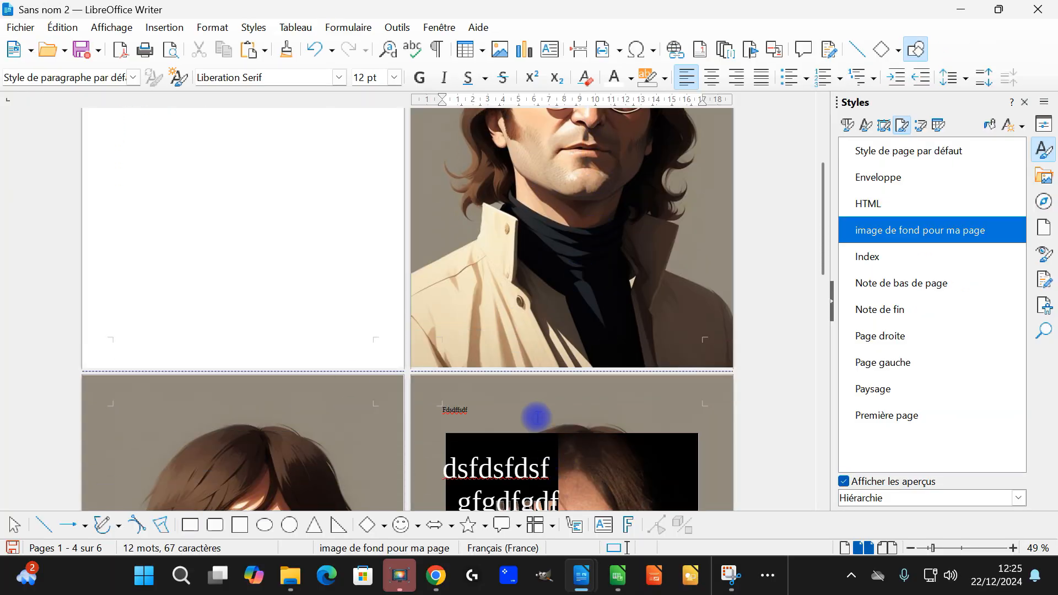
pyautogui.scroll(1, 558, 323)
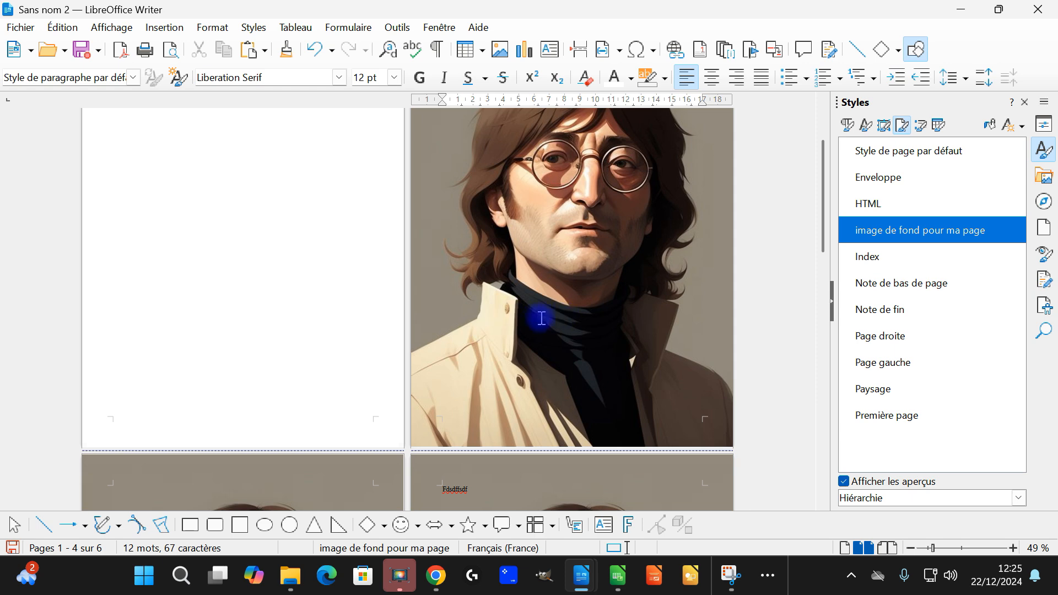
pyautogui.scroll(2, 541, 320)
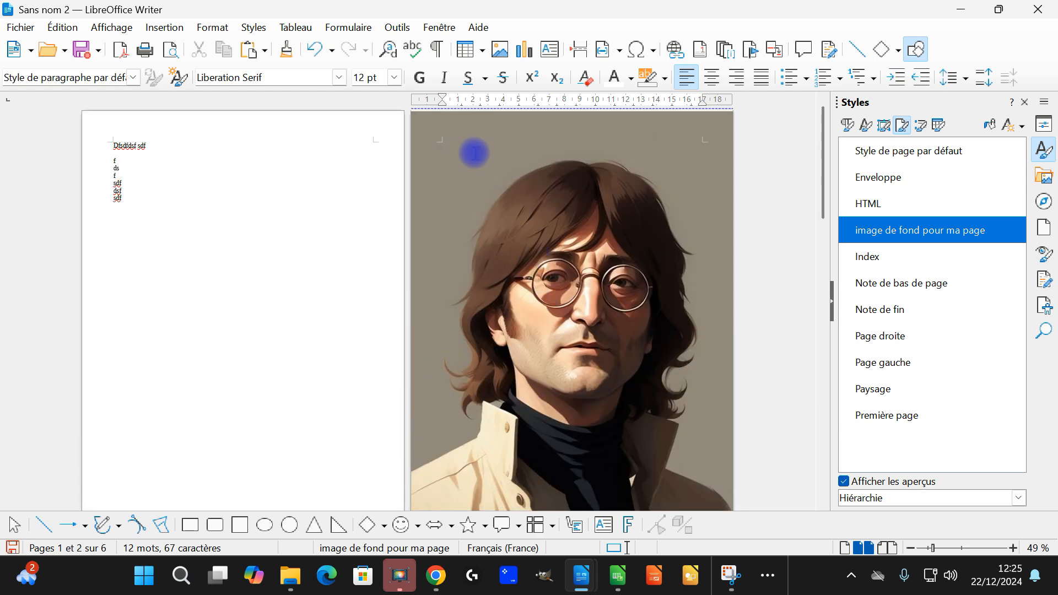
pyautogui.click(164, 28)
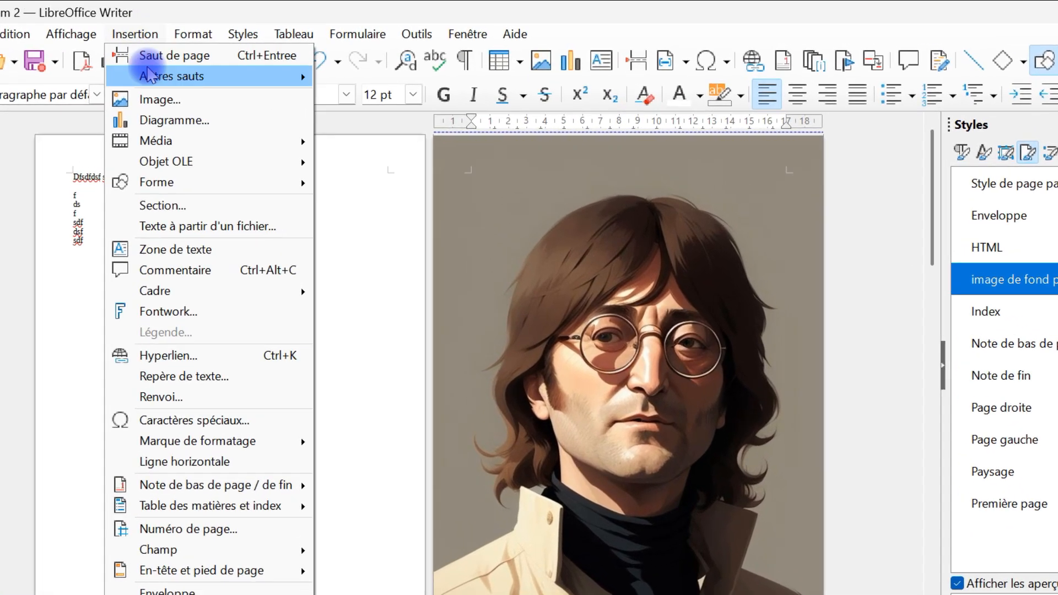
pyautogui.moveTo(182, 74)
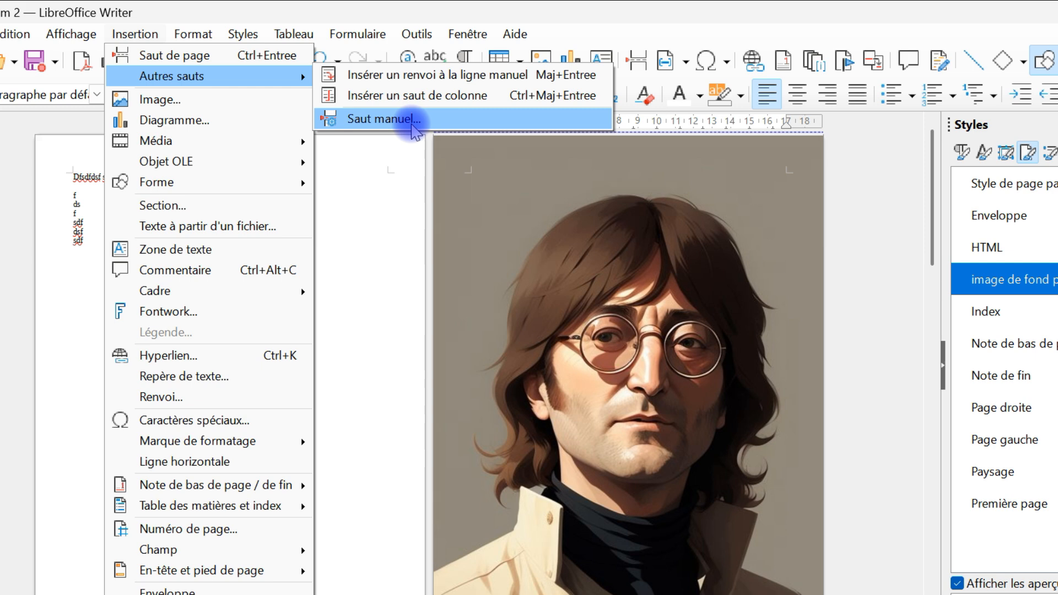
pyautogui.click(413, 126)
pyautogui.click(581, 380)
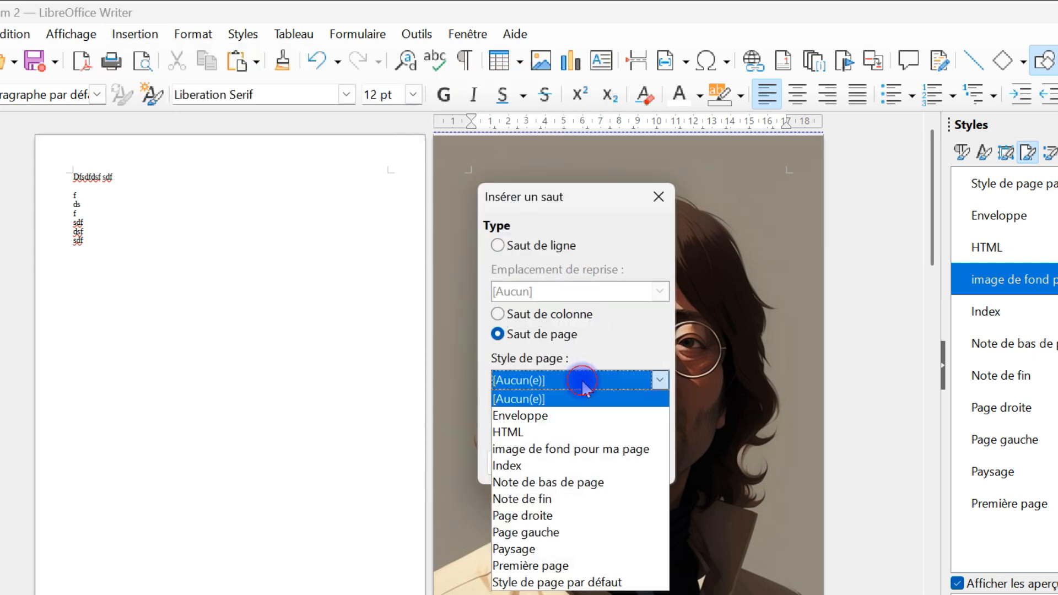
pyautogui.click(576, 582)
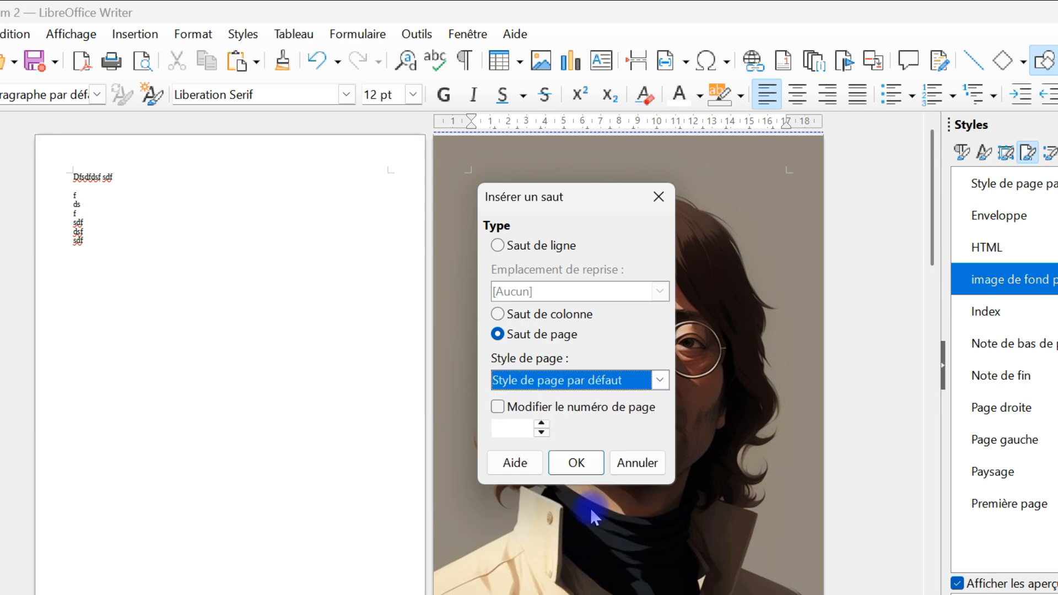
pyautogui.click(587, 462)
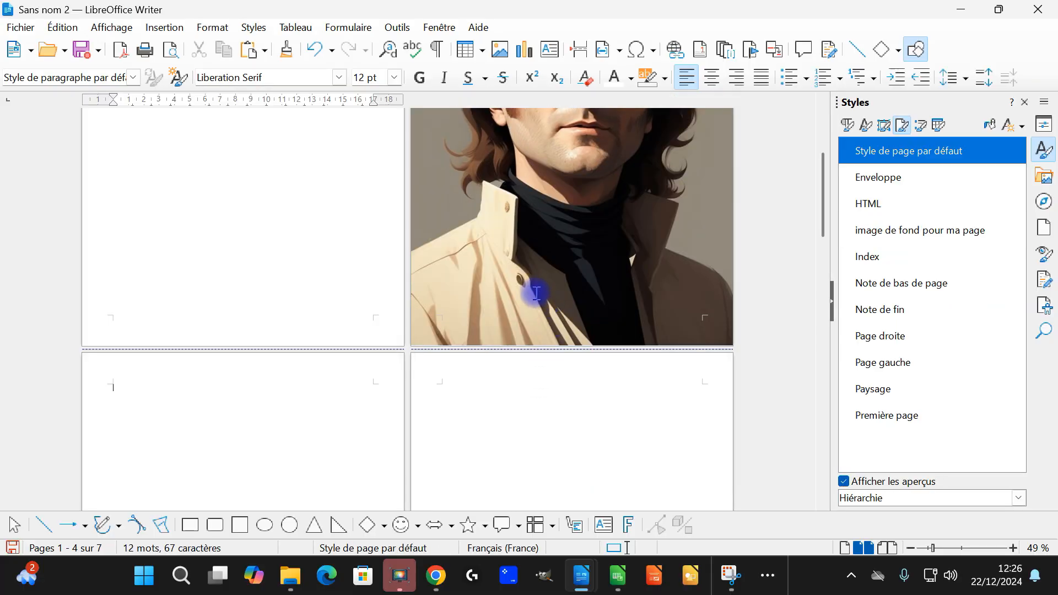
pyautogui.press('Delete')
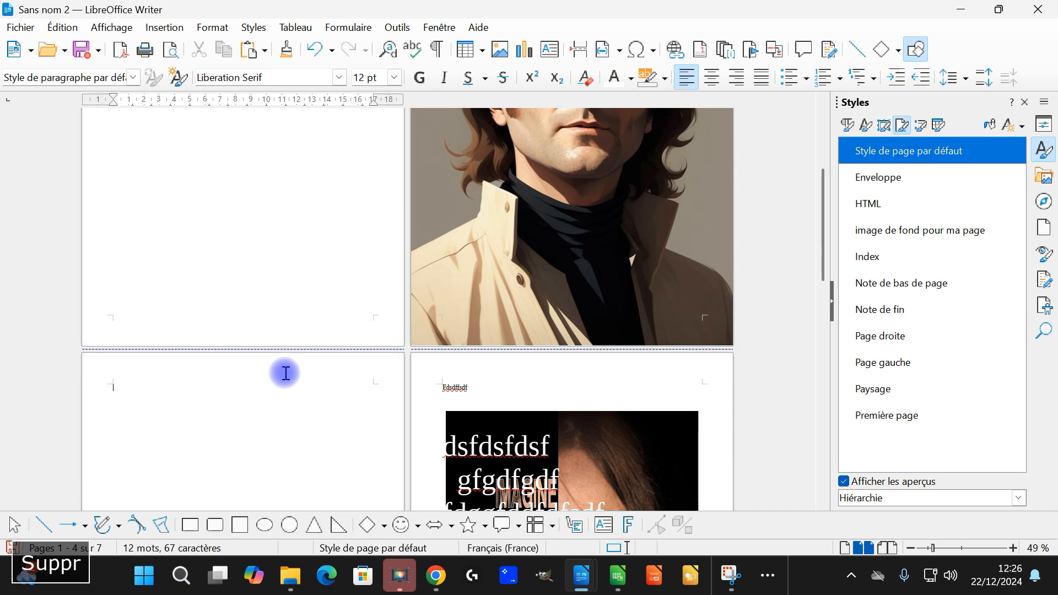
pyautogui.press('Delete')
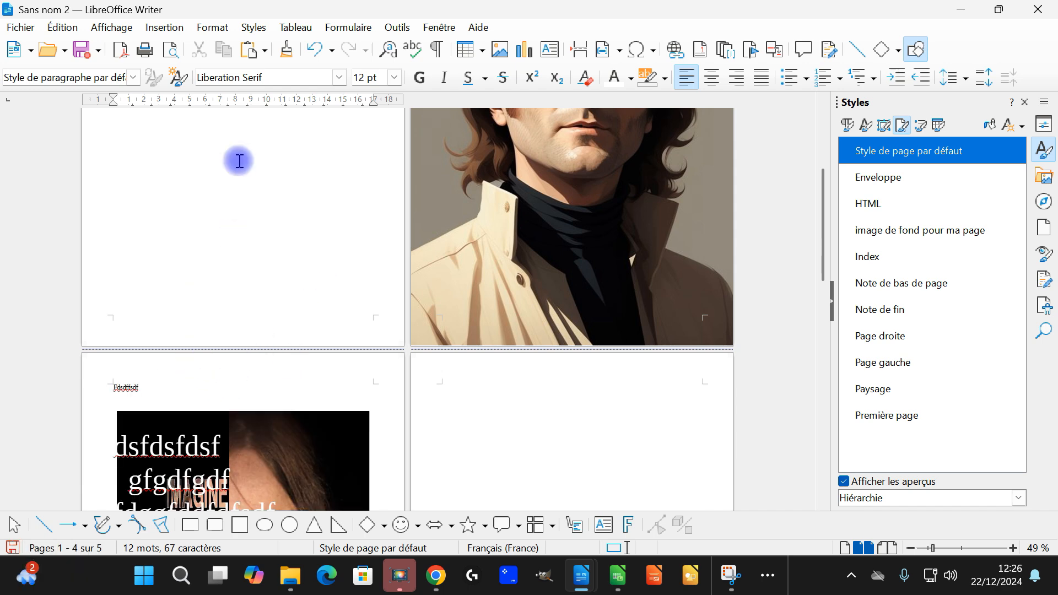
# Check how the background picture is laid out across the pages in print preview, and return to the first pages in the editor
pyautogui.click(172, 50)
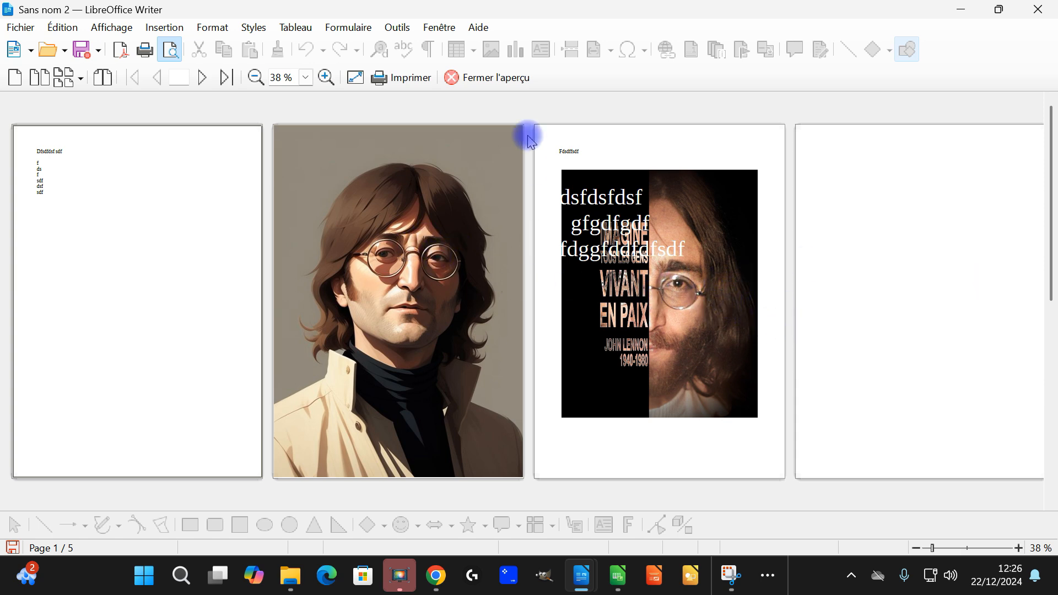
pyautogui.click(499, 79)
pyautogui.scroll(5, 548, 367)
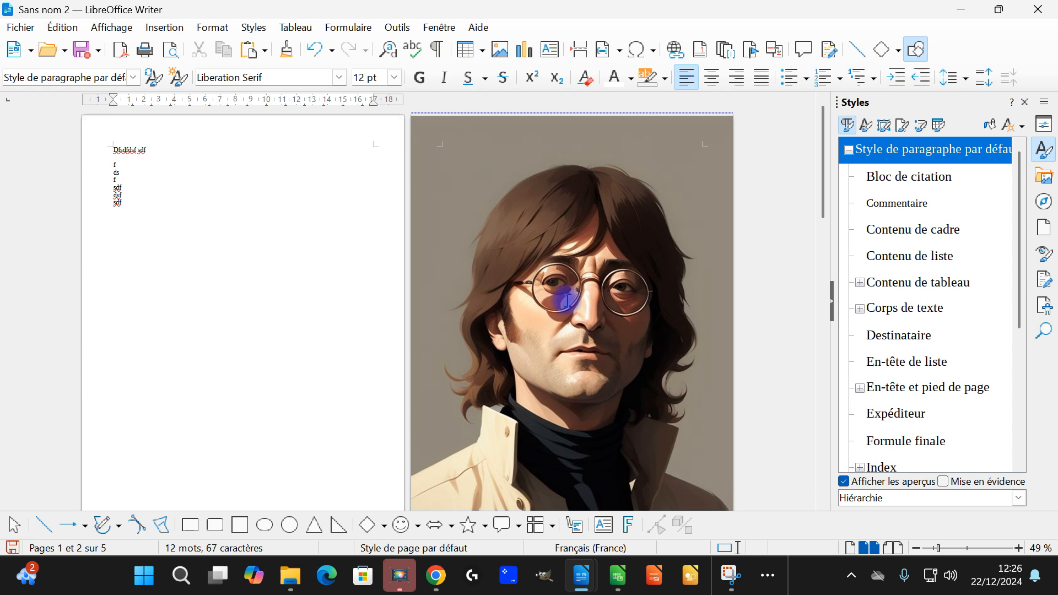
# Show the page styles in the sidebar again
pyautogui.rightClick(534, 177)
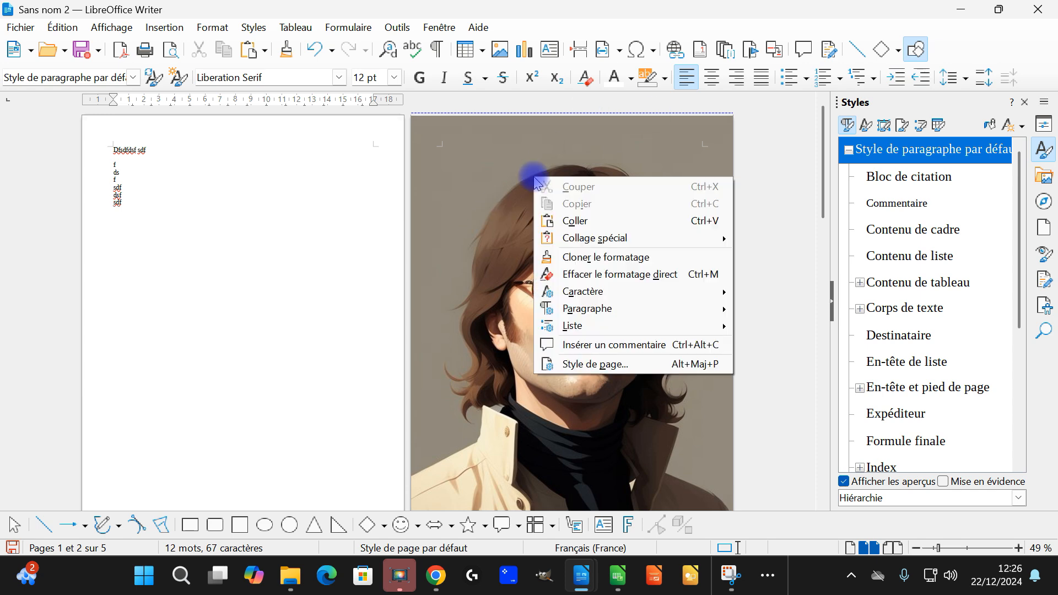
pyautogui.click(625, 425)
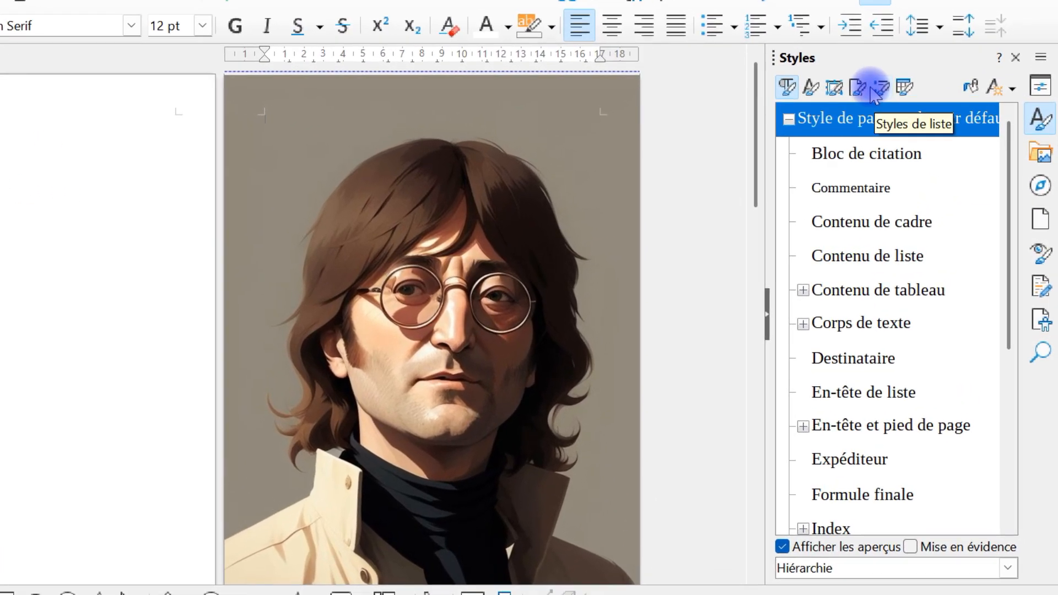
pyautogui.click(867, 96)
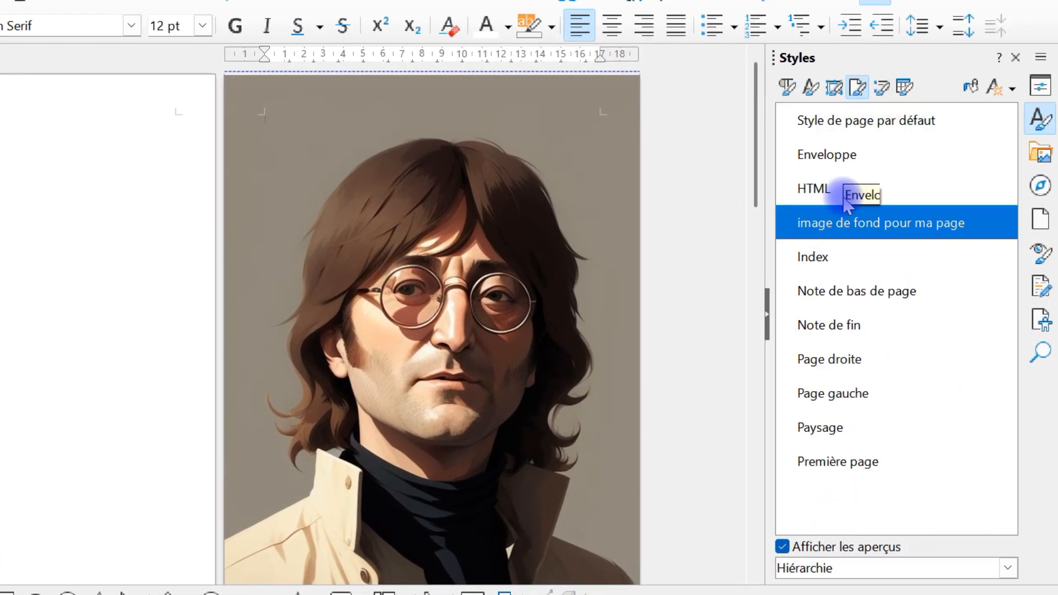
# Edit the page style "image de fond pour ma page" so its background picture has 50 % width and 50 % height
pyautogui.rightClick(820, 224)
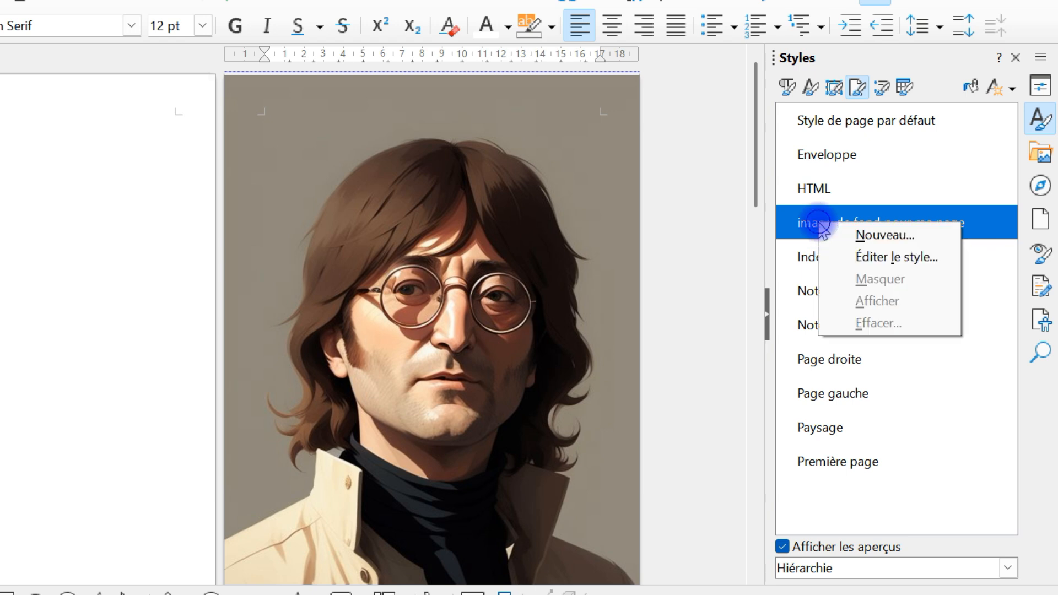
pyautogui.click(875, 257)
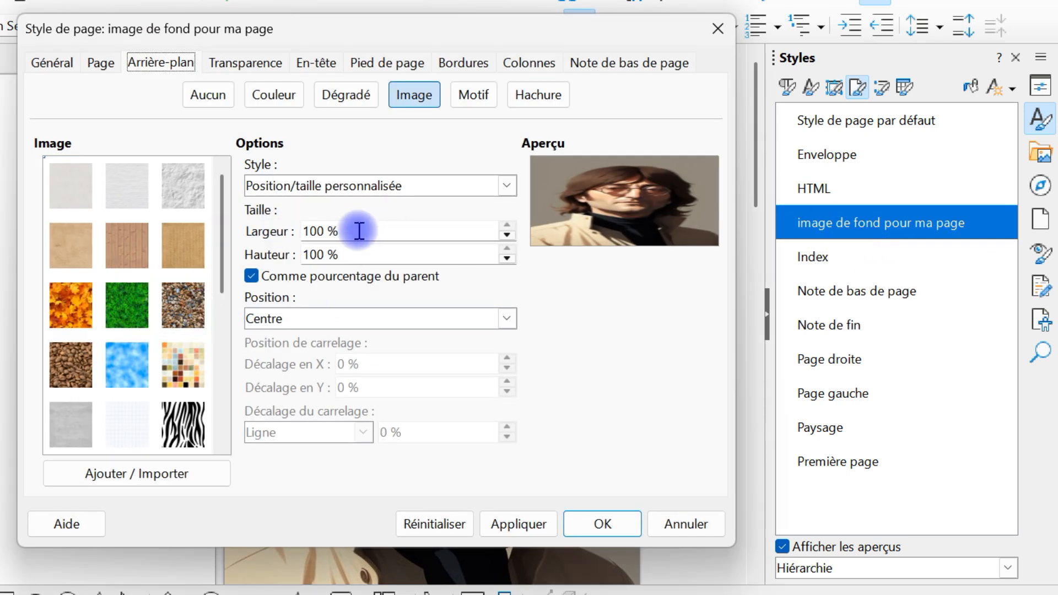
pyautogui.tripleClick(359, 231)
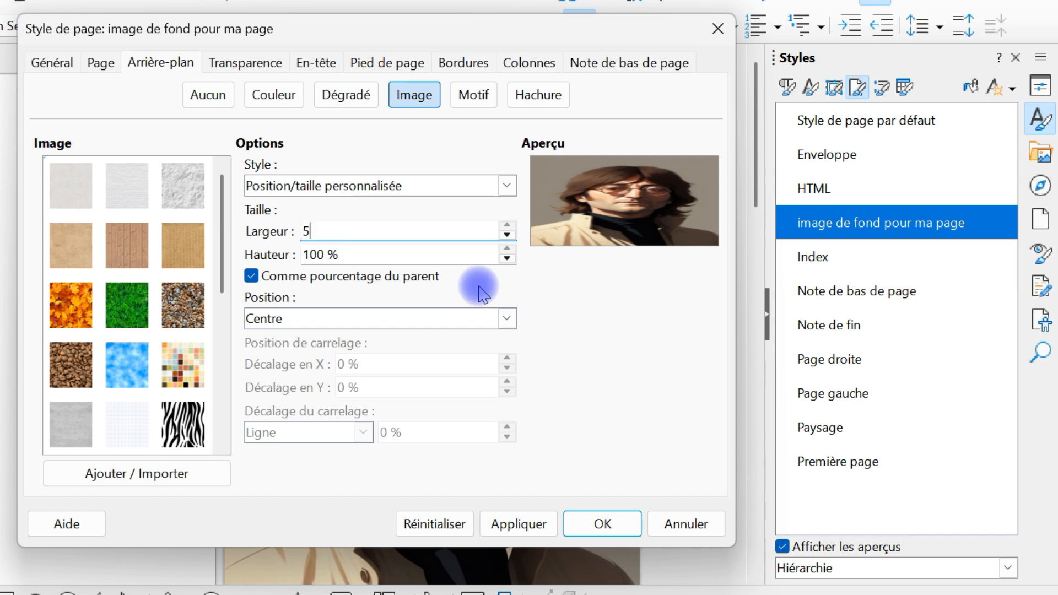
pyautogui.press('Tab')
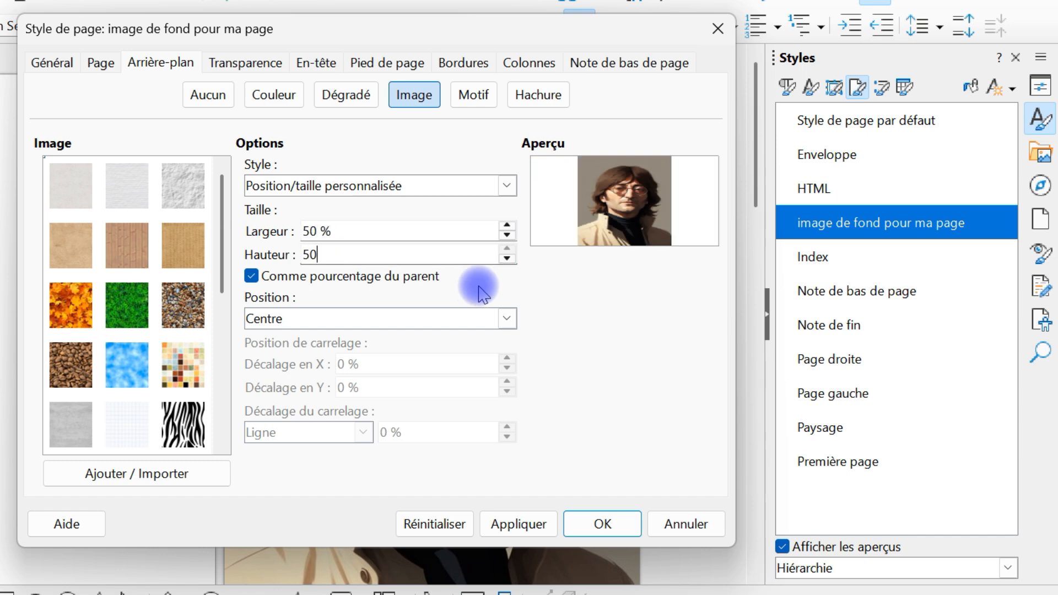
pyautogui.press('Tab')
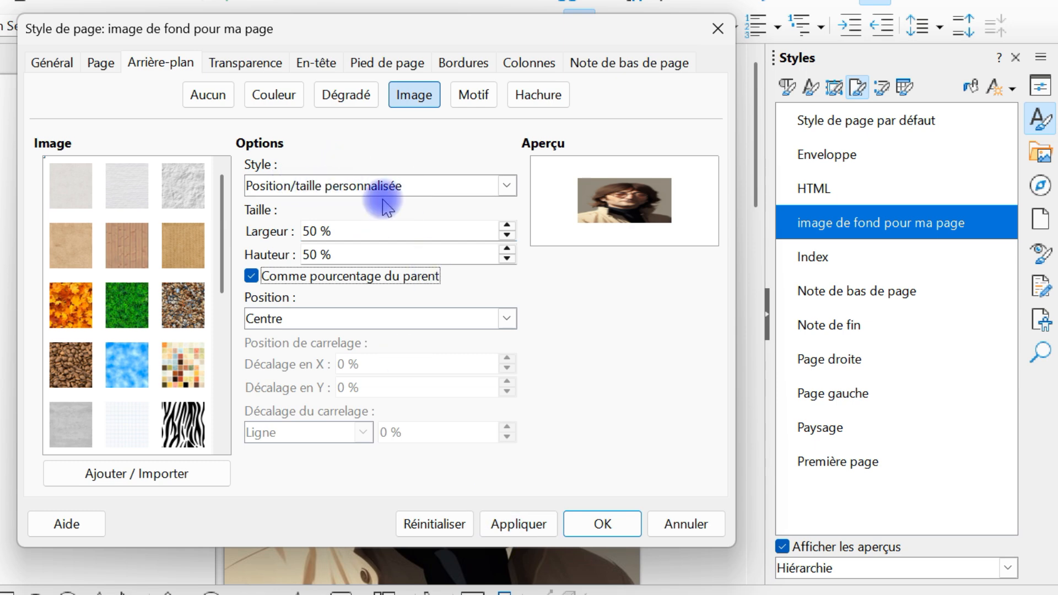
pyautogui.click(602, 522)
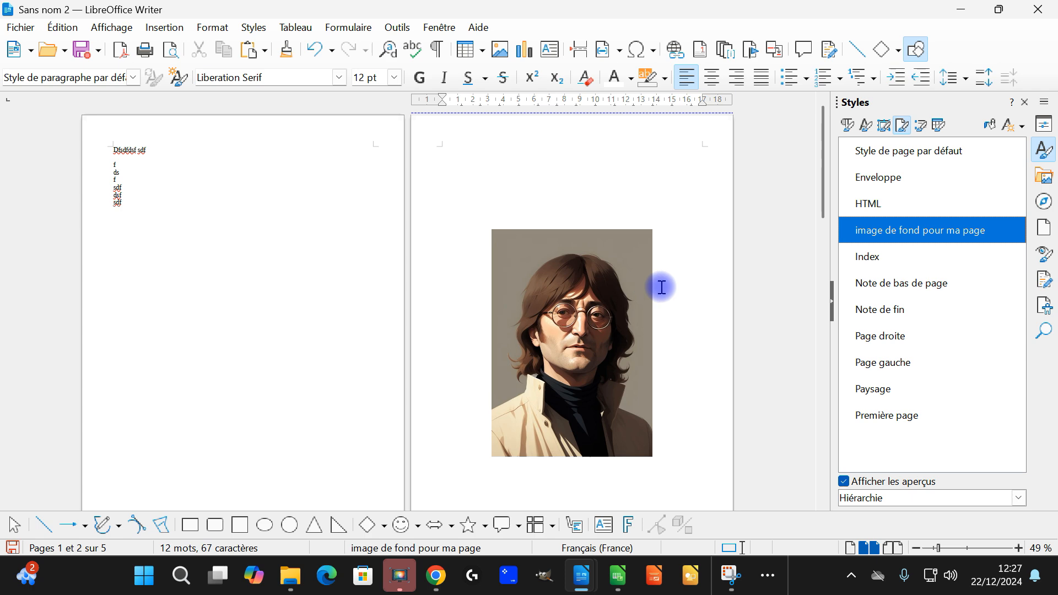
pyautogui.scroll(-10, 661, 287)
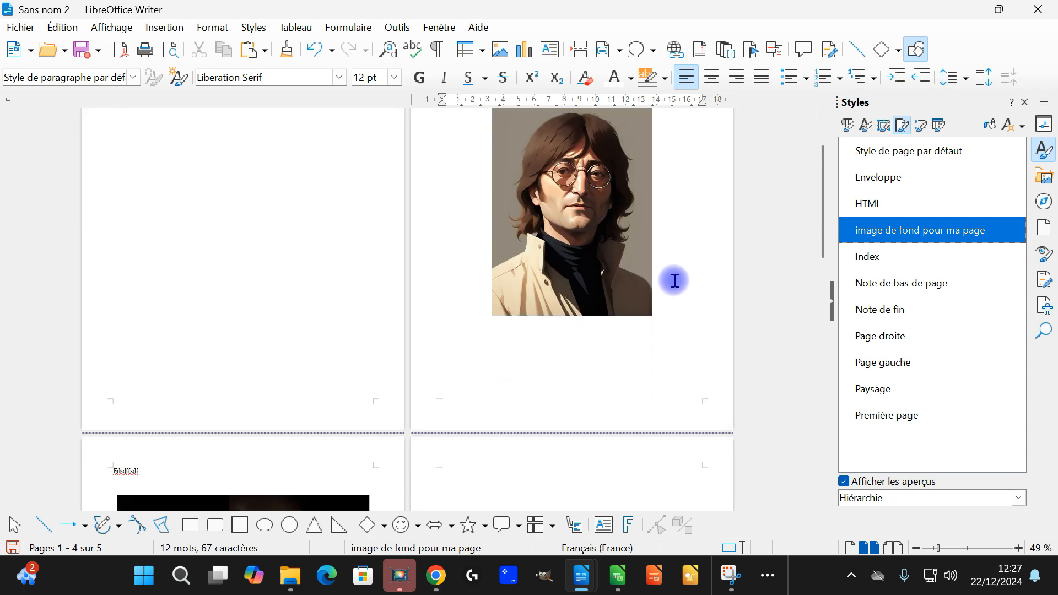
pyautogui.scroll(2, 672, 274)
pyautogui.scroll(1, 670, 237)
pyautogui.scroll(-2, 670, 232)
pyautogui.scroll(4, 666, 230)
pyautogui.scroll(1, 666, 224)
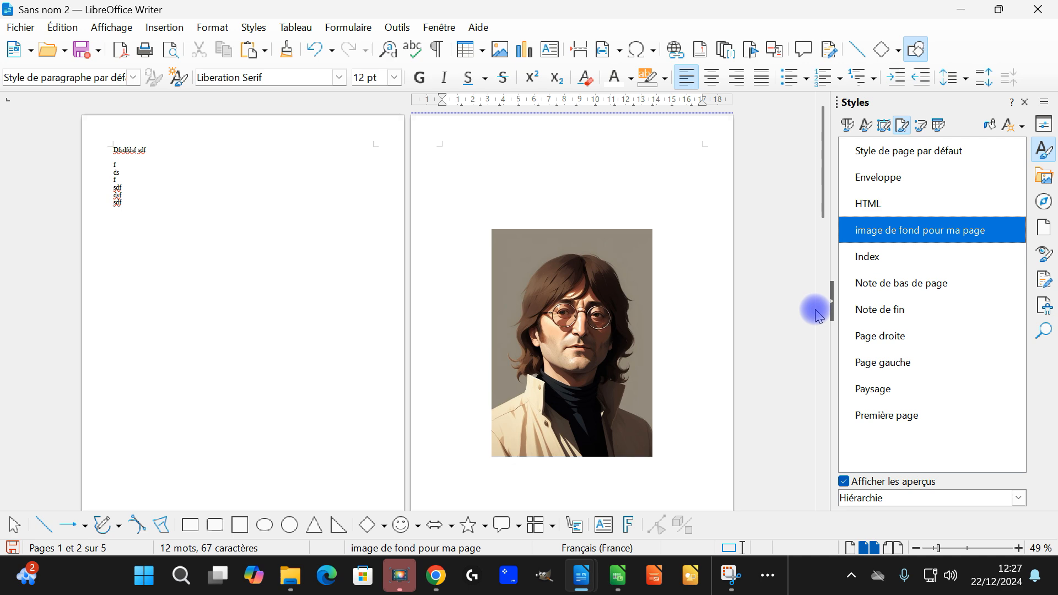
# Collapse the sidebar and expand it again
pyautogui.click(830, 302)
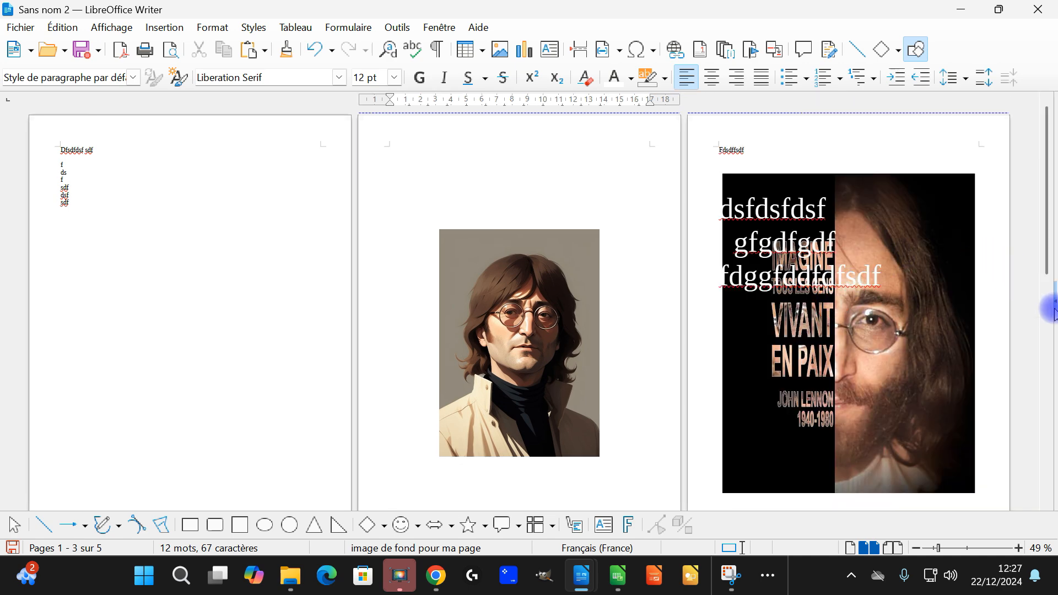
pyautogui.click(1050, 307)
pyautogui.click(830, 302)
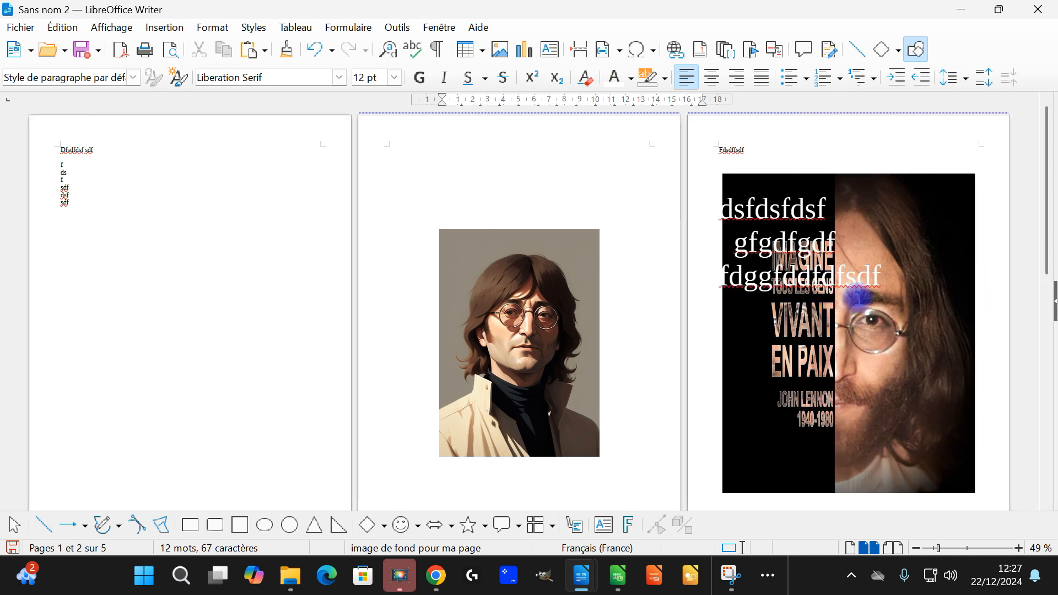
pyautogui.click(1052, 307)
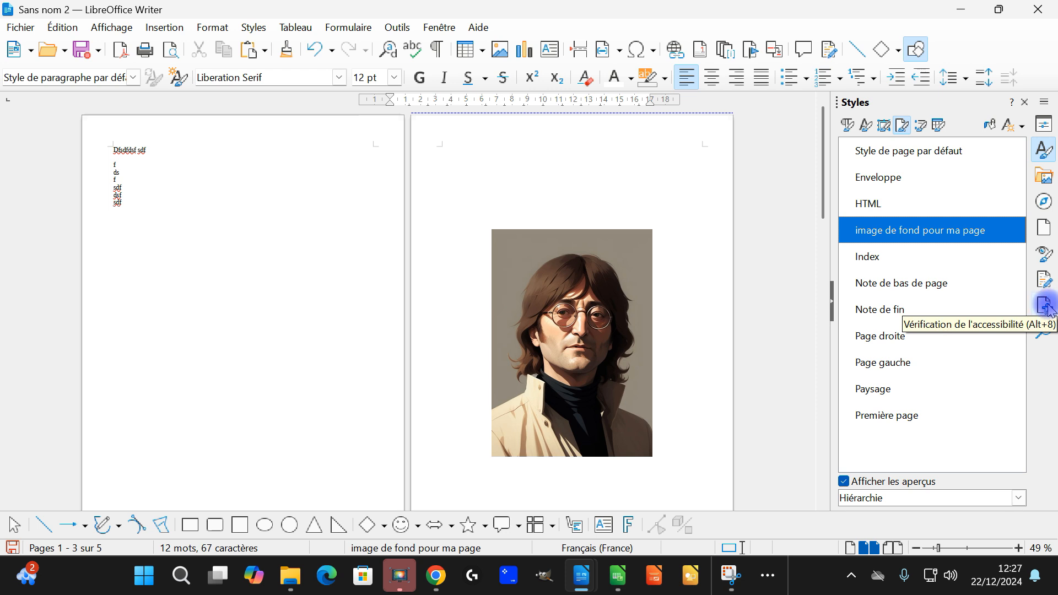
# Turn the Volet latéral display off and back on
pyautogui.click(109, 27)
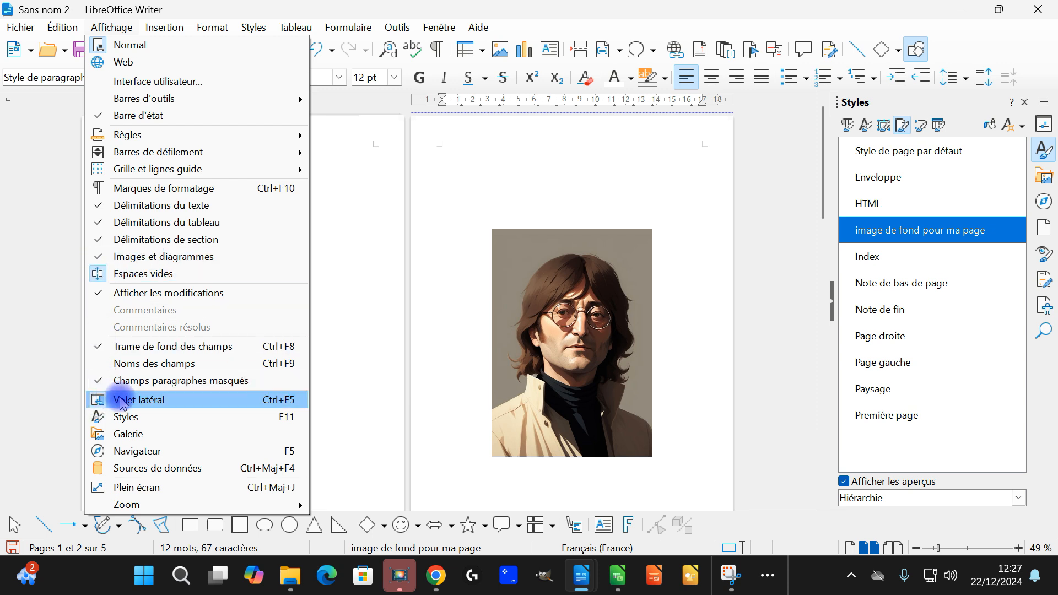
pyautogui.click(101, 401)
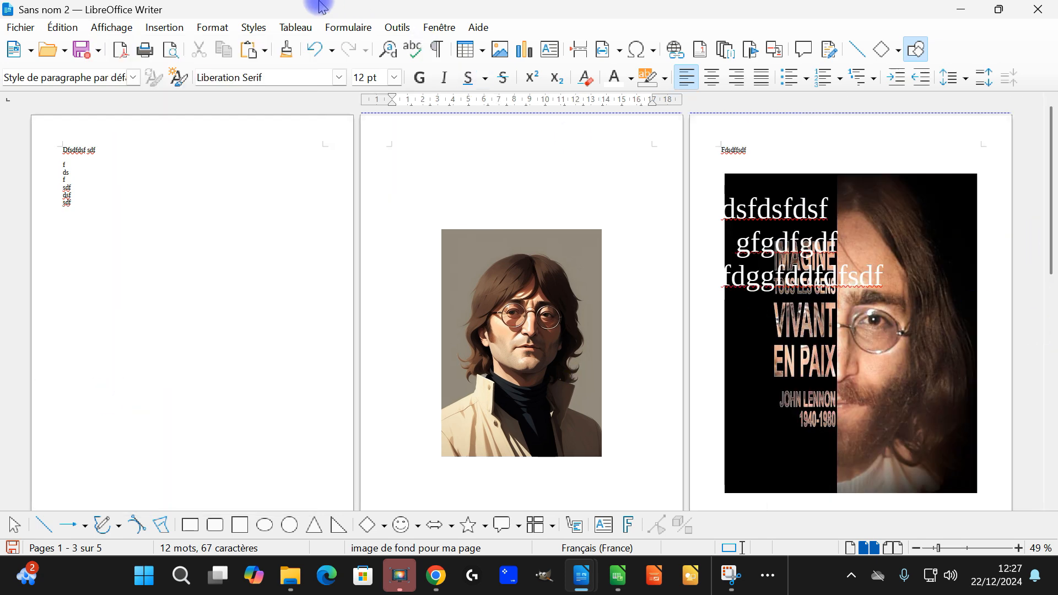
pyautogui.click(137, 22)
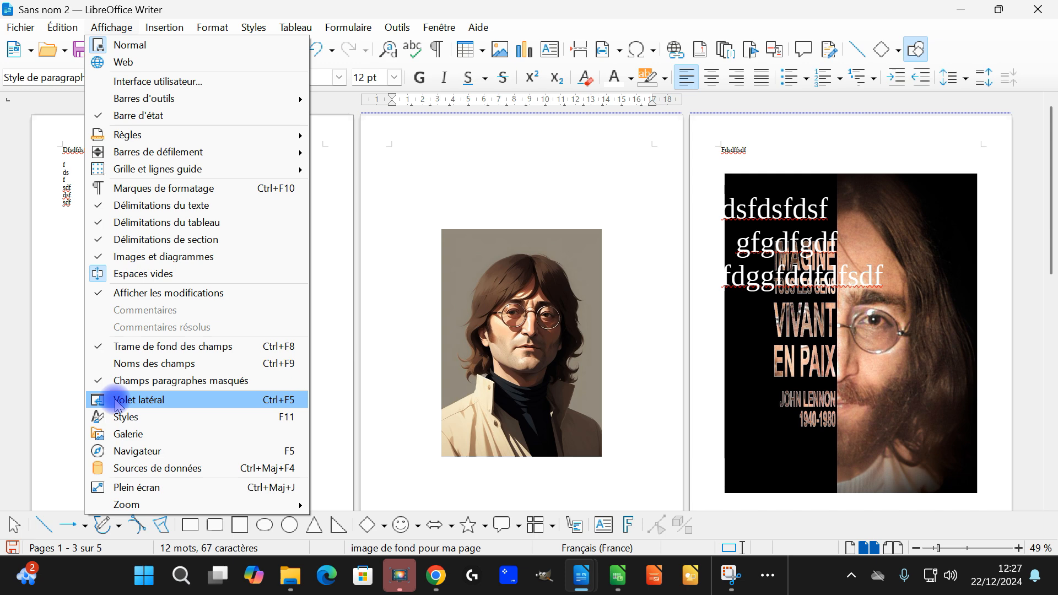
pyautogui.click(117, 403)
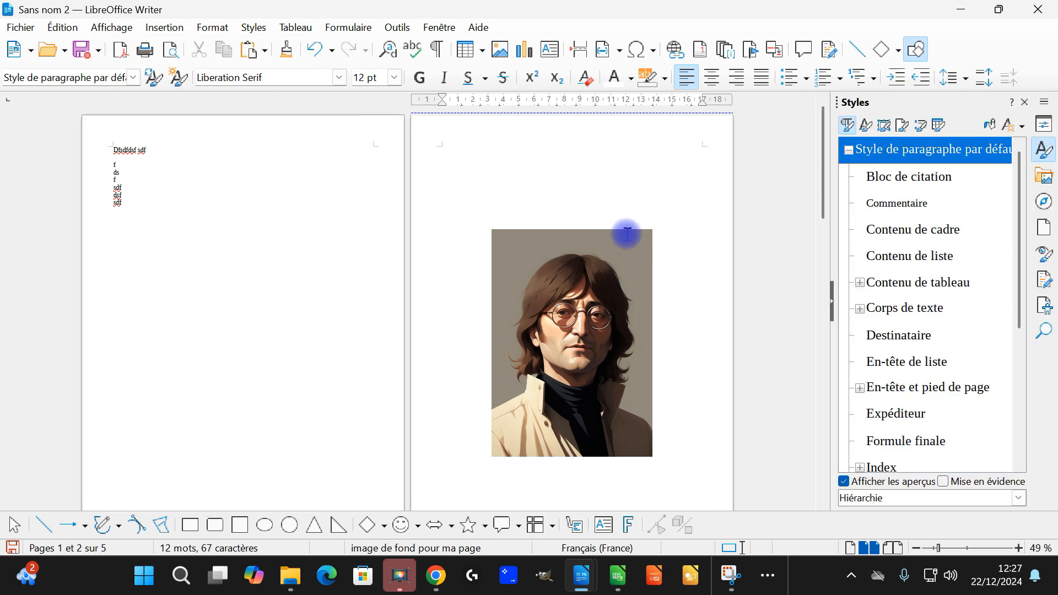
pyautogui.click(101, 30)
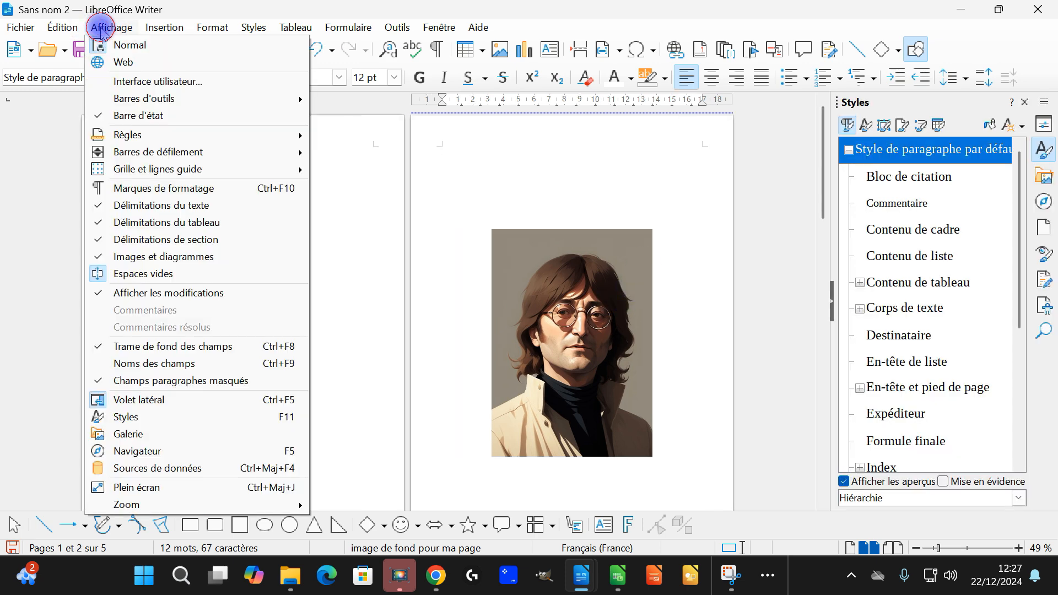
pyautogui.click(756, 315)
# Collapse the sidebar, bring it back with the Styles command and list the page styles
pyautogui.click(829, 312)
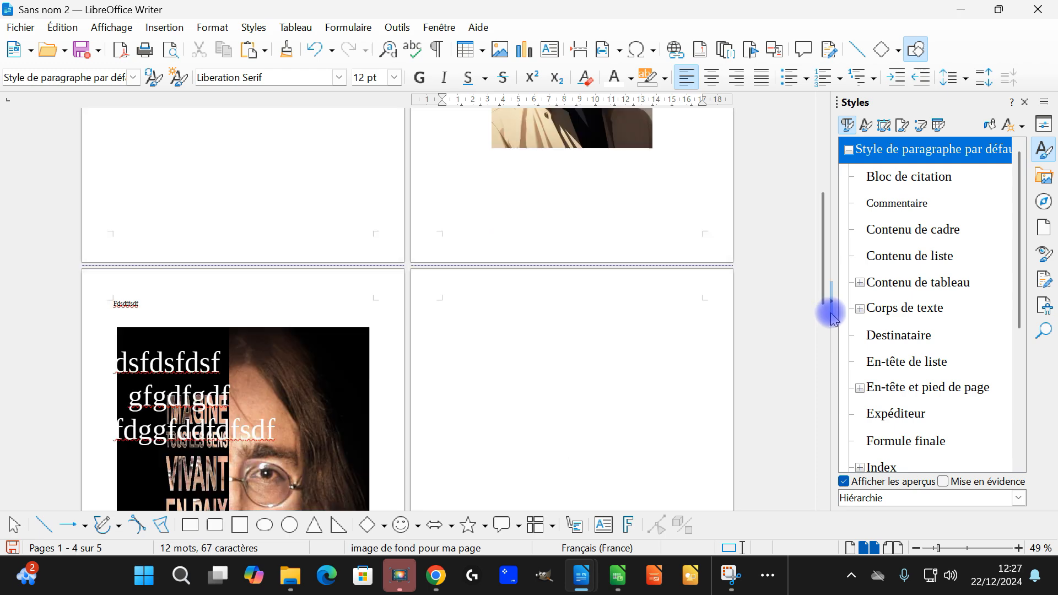
pyautogui.click(833, 317)
pyautogui.click(112, 27)
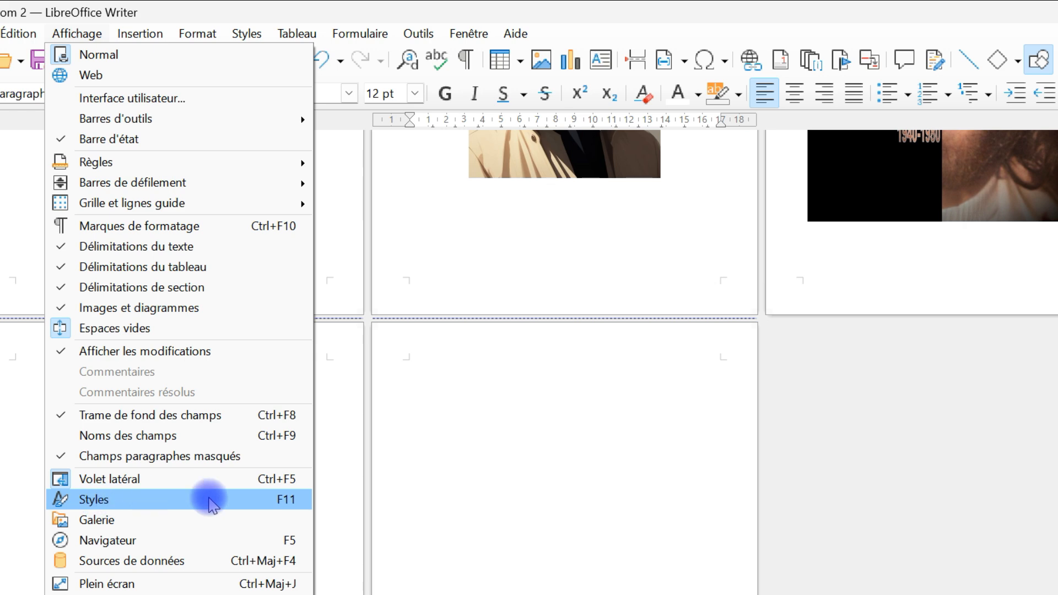
pyautogui.click(298, 501)
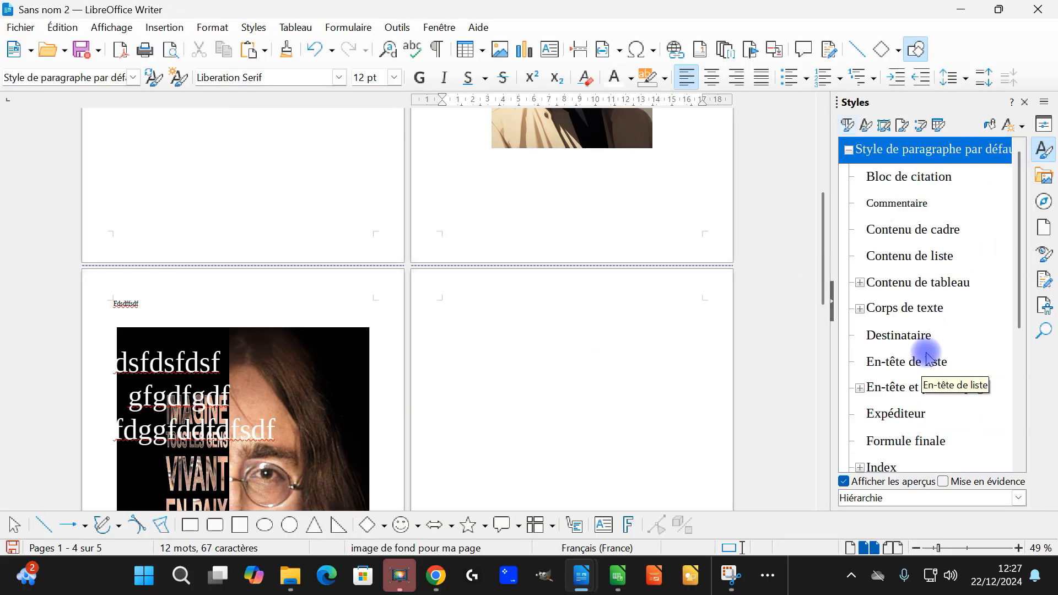
pyautogui.click(907, 135)
# Add blank lines and the sample lines "a rer", "z ze", "rez", "rz" and "zer" within the white text over the third page's picture
pyautogui.scroll(3, 653, 209)
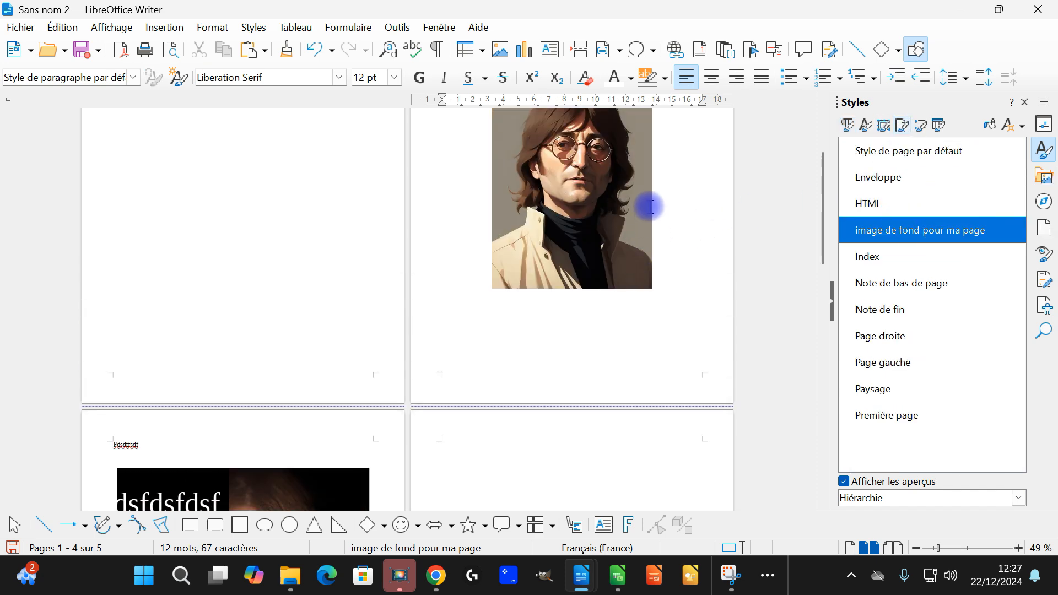
pyautogui.scroll(4, 650, 206)
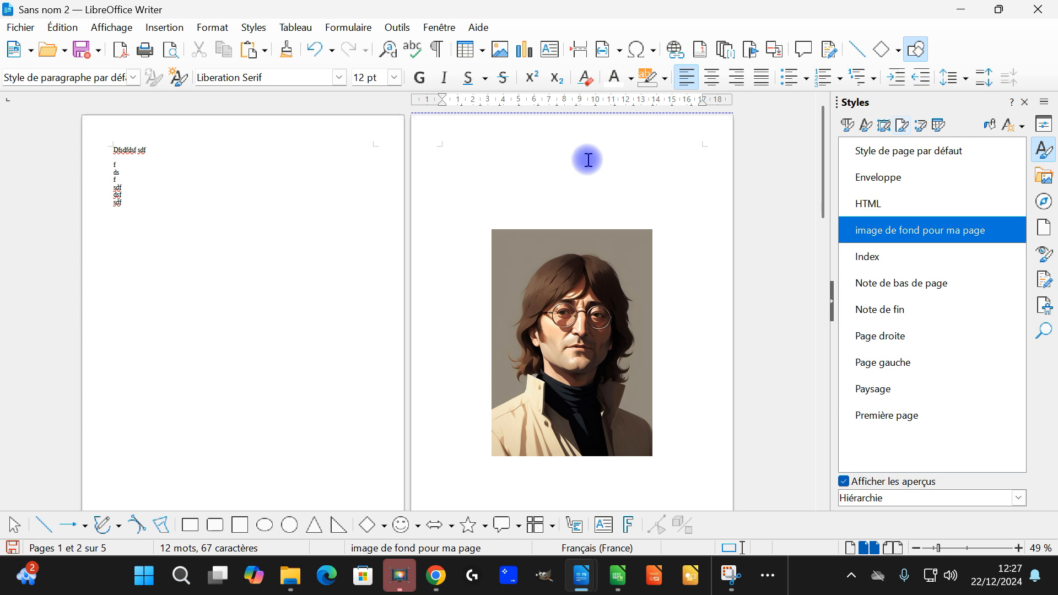
pyautogui.scroll(-1, 539, 204)
pyautogui.scroll(-3, 532, 223)
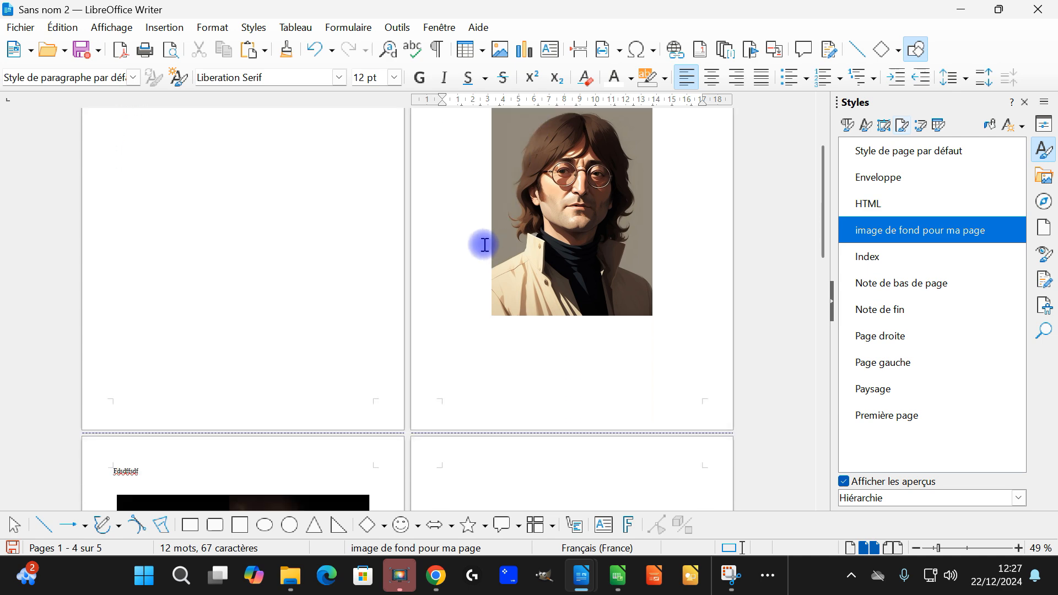
pyautogui.scroll(-7, 485, 285)
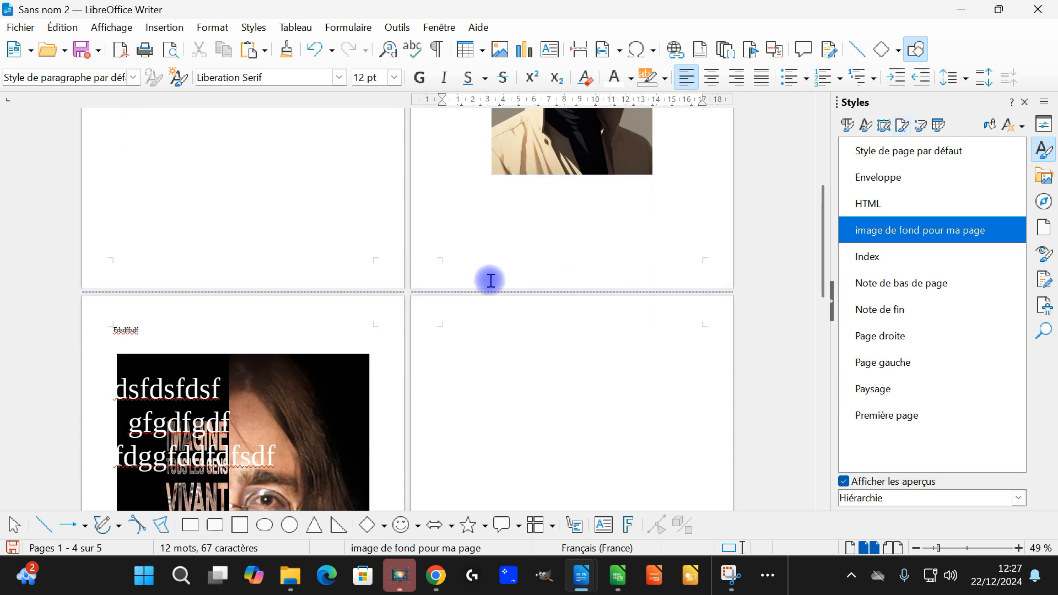
pyautogui.click(457, 166)
pyautogui.press('Return')
pyautogui.press('Return')
pyautogui.press('Return')
pyautogui.write('a rer')
pyautogui.press('Return')
pyautogui.write('z ze')
pyautogui.press('Return')
pyautogui.write('rez')
pyautogui.press('Return')
pyautogui.write('rz')
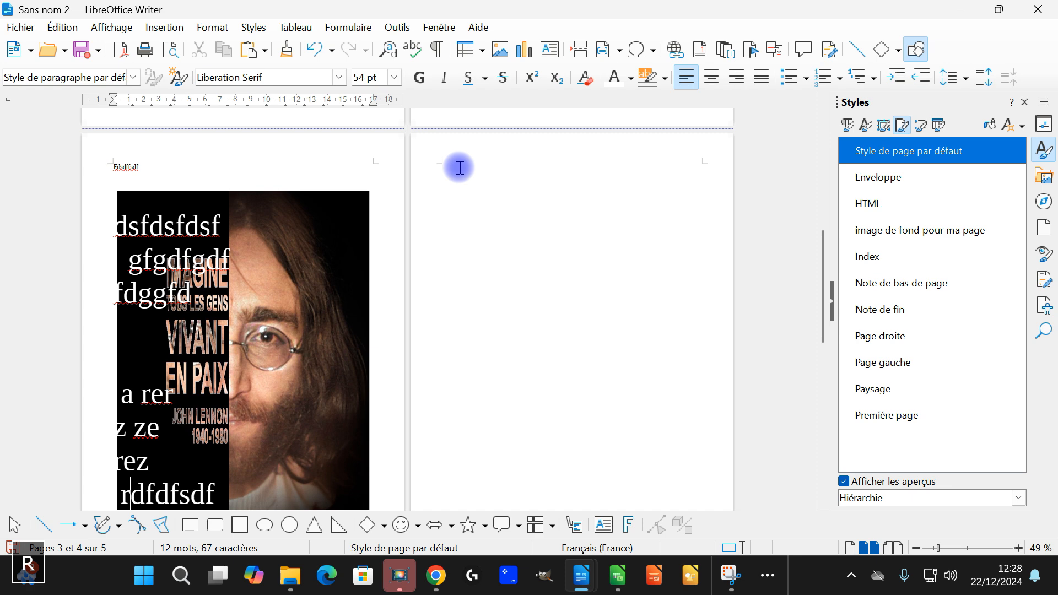
pyautogui.press('Return')
pyautogui.write('zer')
# Collapse the sidebar and check the pages in print preview, then return to the editor
pyautogui.scroll(10, 459, 167)
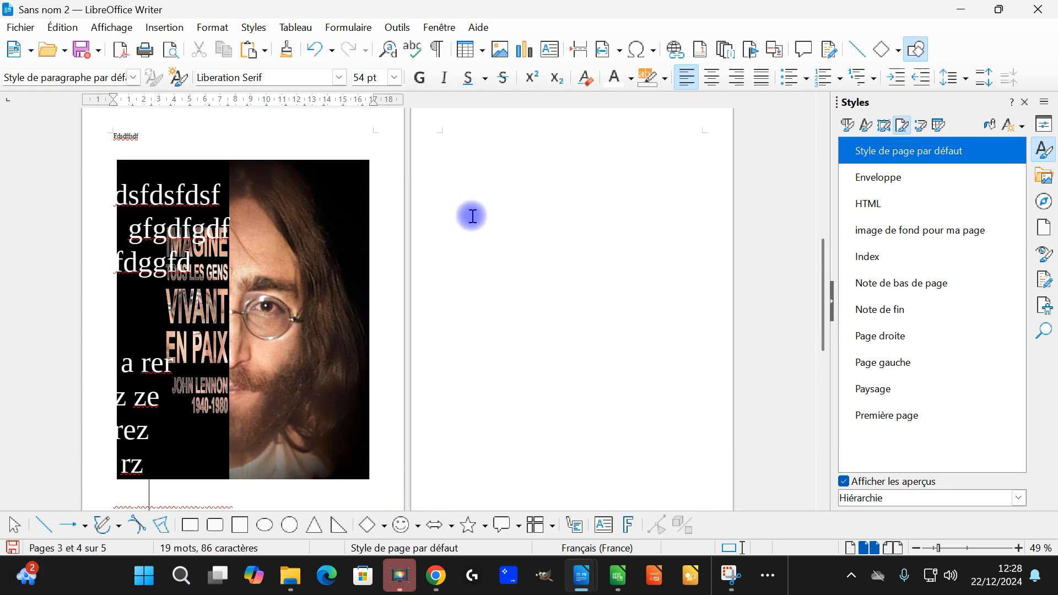
pyautogui.scroll(5, 595, 256)
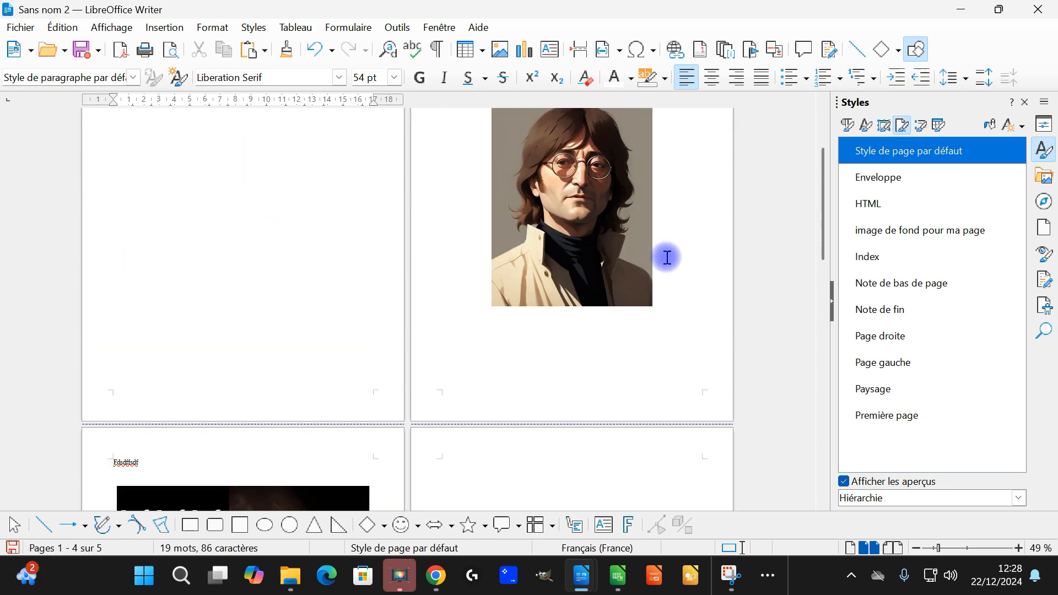
pyautogui.click(832, 309)
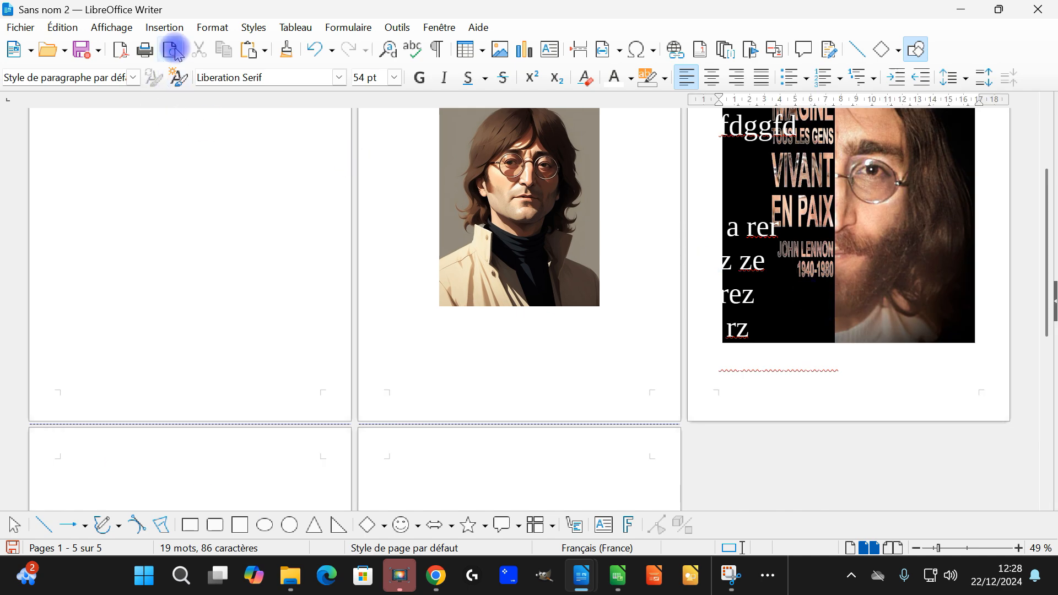
pyautogui.click(171, 49)
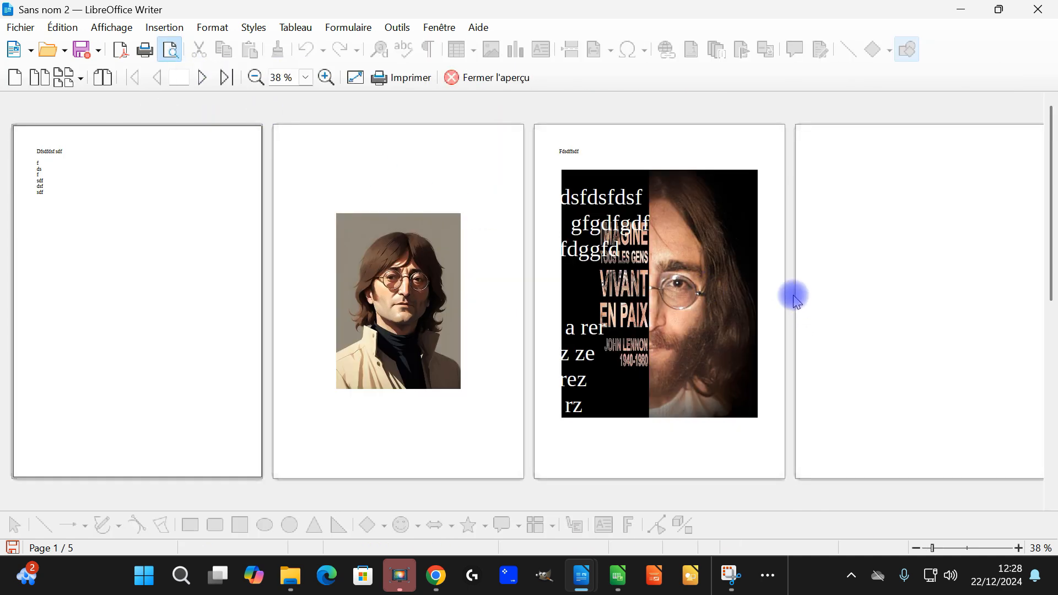
pyautogui.click(467, 78)
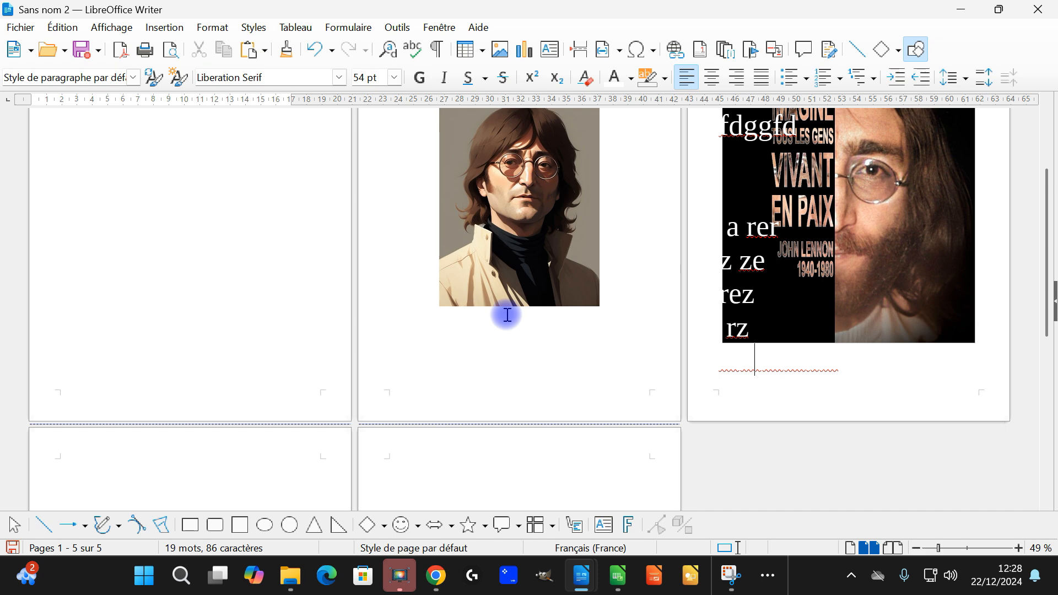
# Add the sample text "(-è('n(è(è(èn (" on the page with the background picture and format it bold at 32 pt
pyautogui.write("(-è('n(è(è(èn (")
pyautogui.click(412, 152)
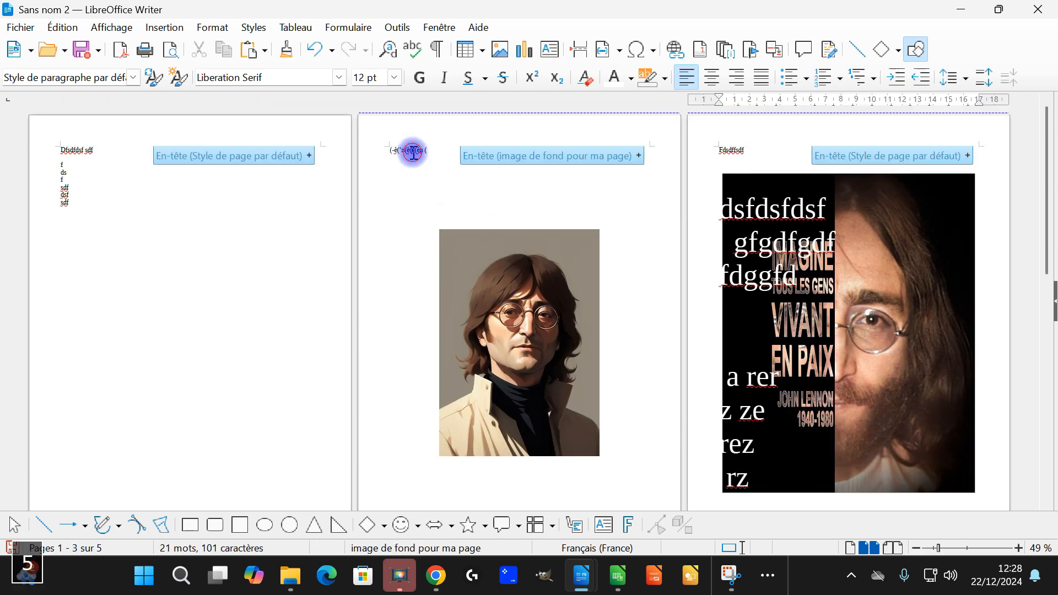
pyautogui.hotkey('ctrl', 'a')
pyautogui.click(395, 78)
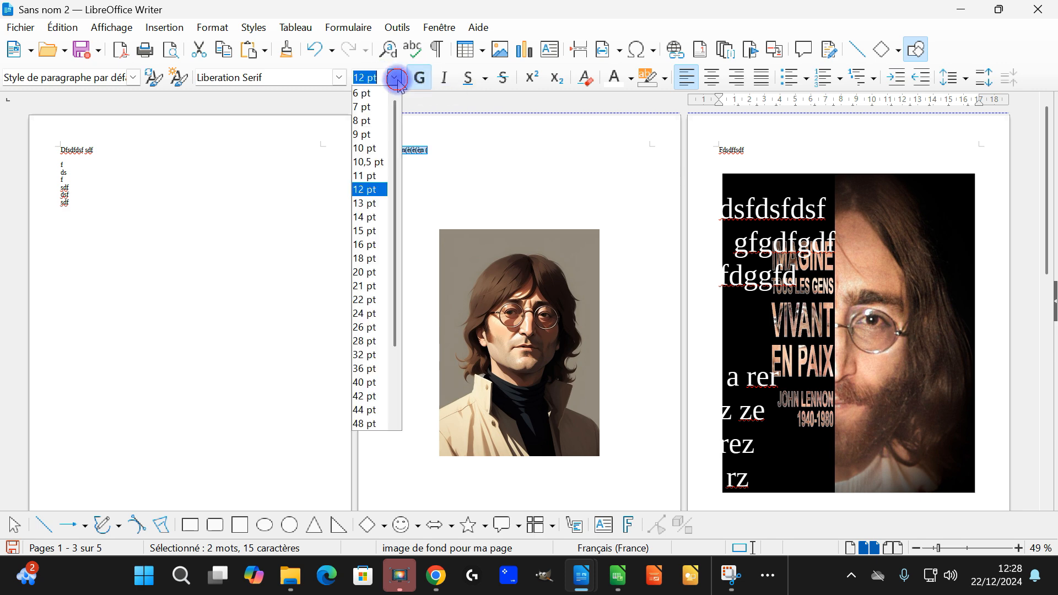
pyautogui.click(368, 354)
# Insert three blank lines before the bold sample text to move it down over the background picture
pyautogui.click(388, 150)
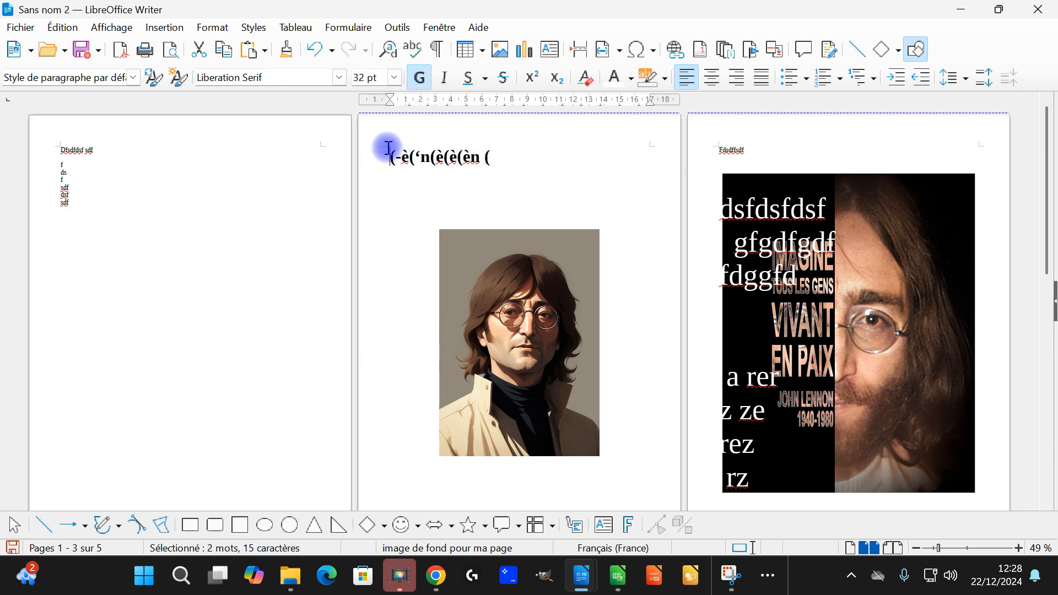
pyautogui.press('Return')
pyautogui.press('Return')
pyautogui.press('Return')
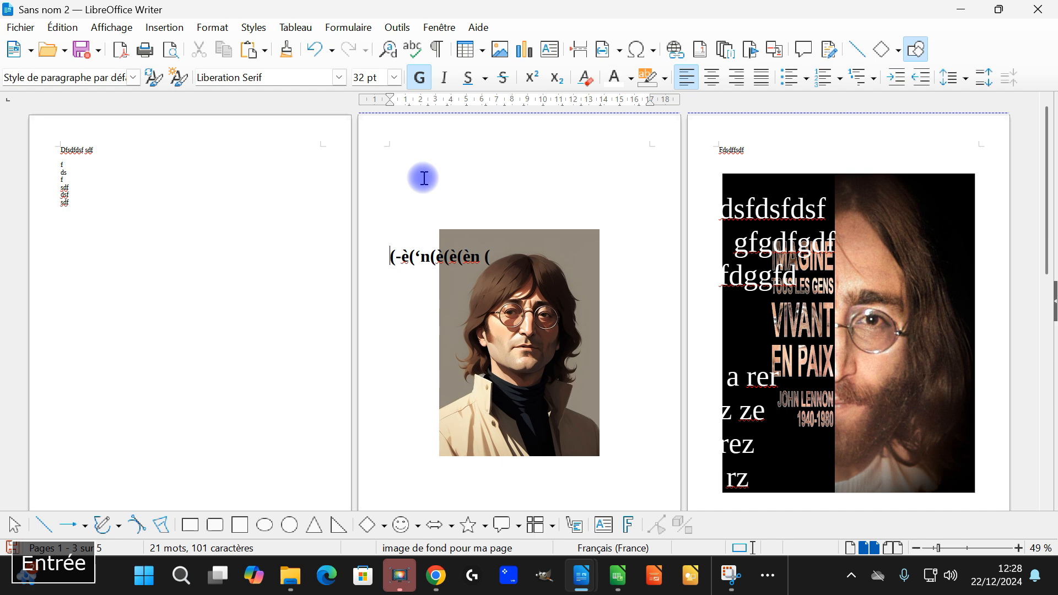